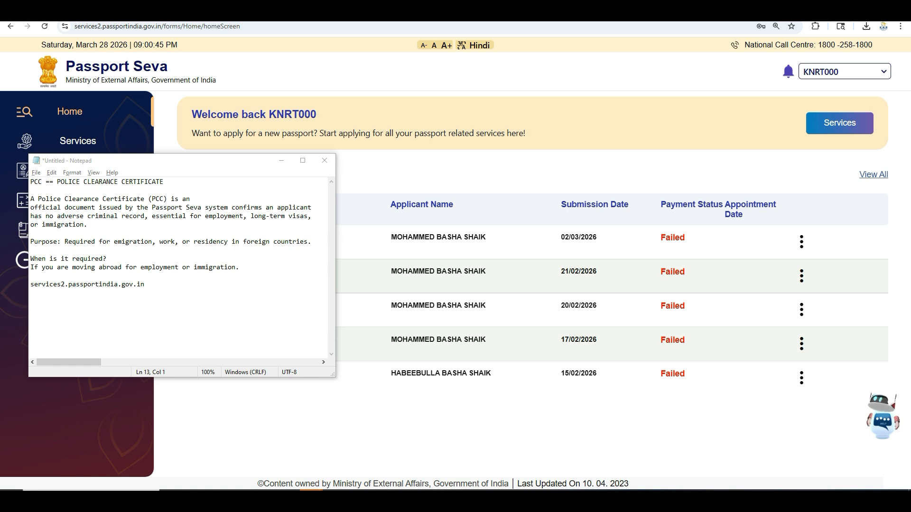
Paste the required documents list and the 500 government and 300 service fees into the PCC notes, then minimize them.
key("alt+Tab")
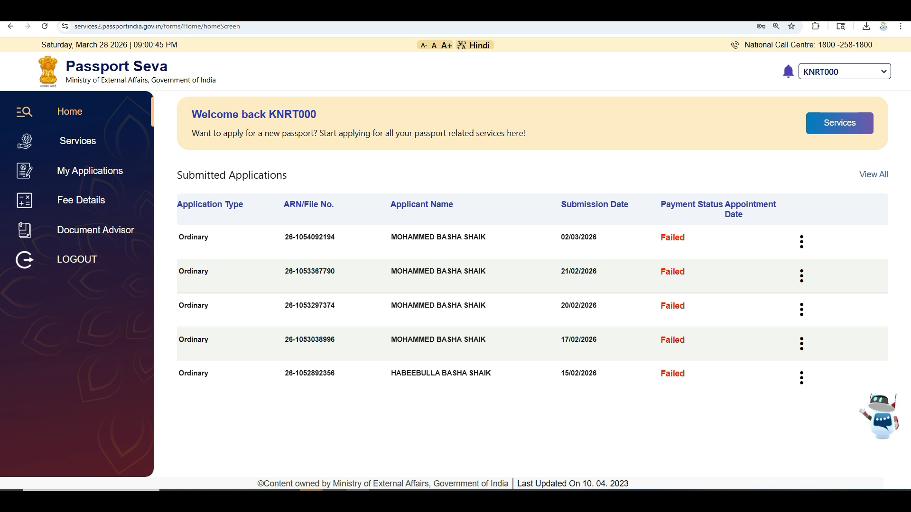
key("alt+Tab")
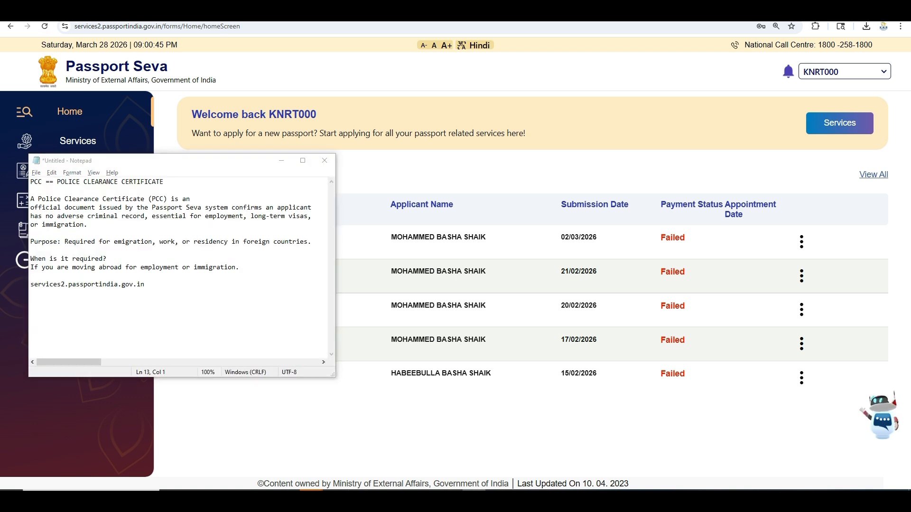
type("REQUIRED DOCUMENTS :-  1. ORIGINAL PASSPORT 2. AADHAR CARD 3. PAN CARD  IF EDUCATED :- S.S.C ORIGINAL CERTIFICATE  GOVERNMENT FEES :- 500/- OUR SERVICE FEES :- 300/-")
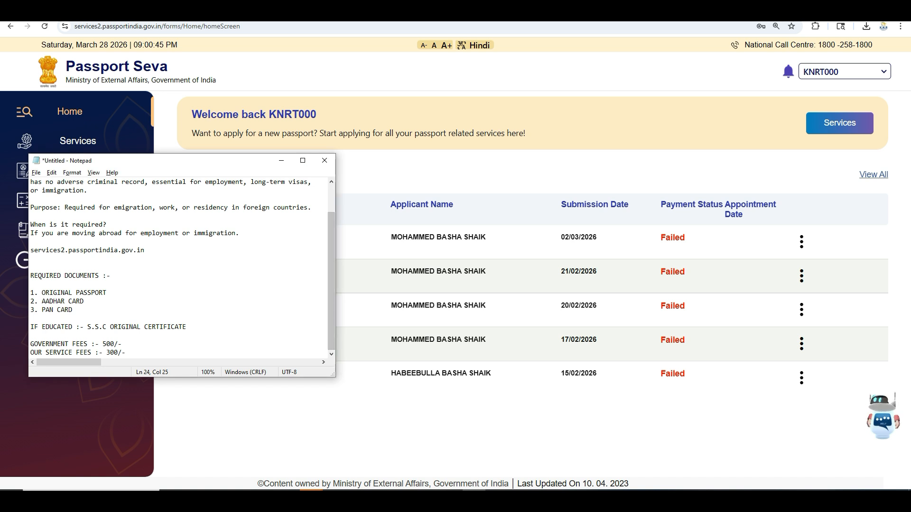
left_click(281, 160)
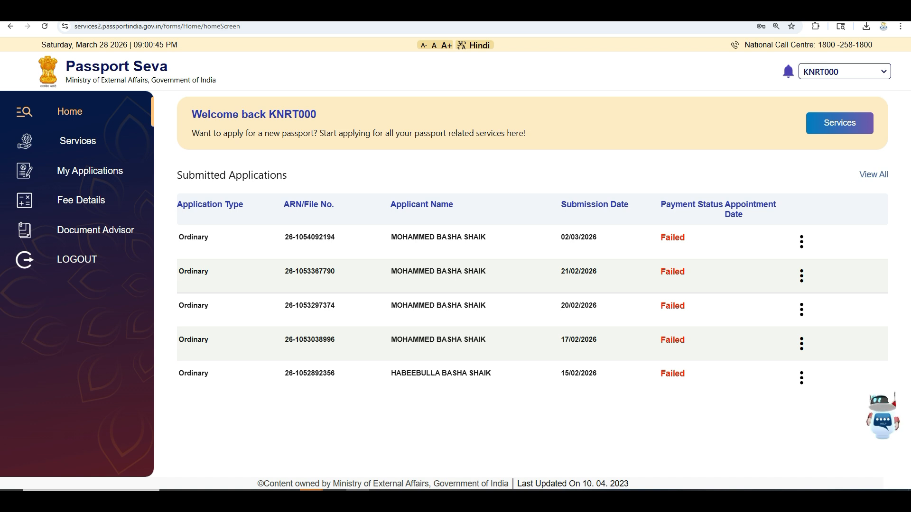
Start a Police Clearance Certificate application without previous passport details, keeping Vijayawada as passport office.
left_click(839, 123)
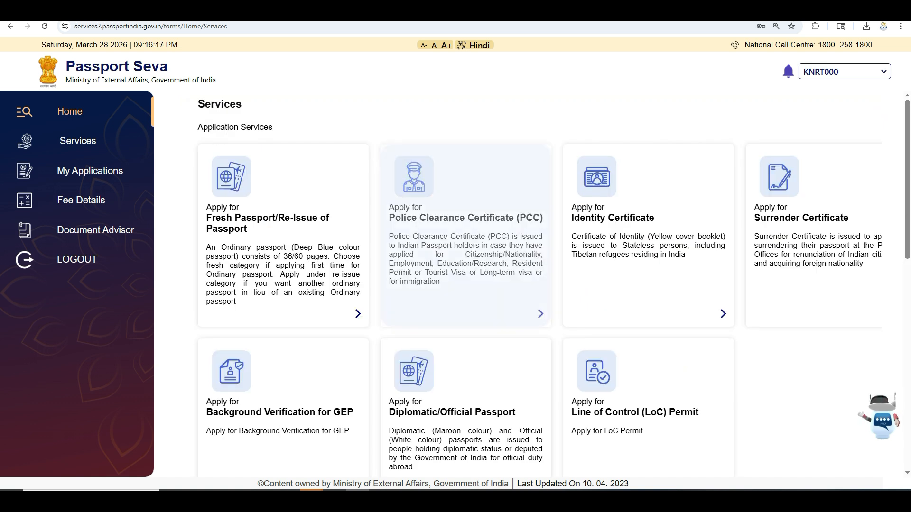
left_click(465, 237)
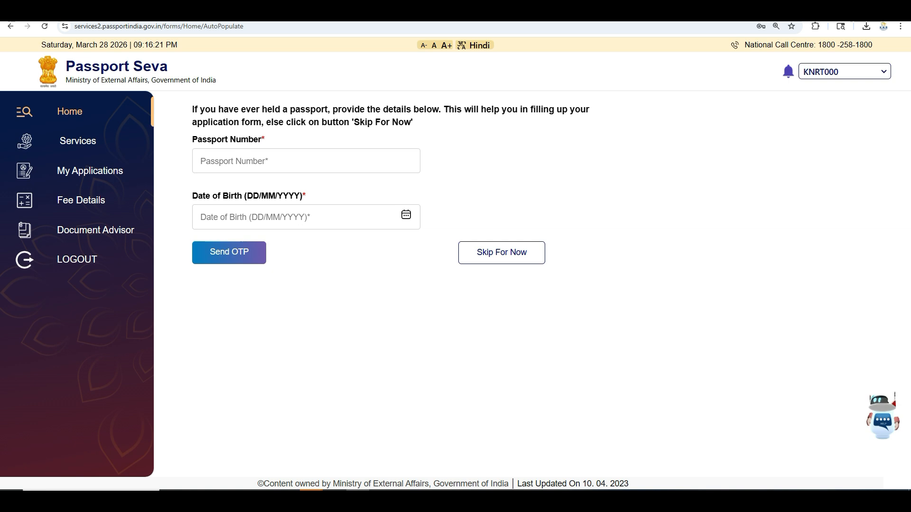
left_click(501, 253)
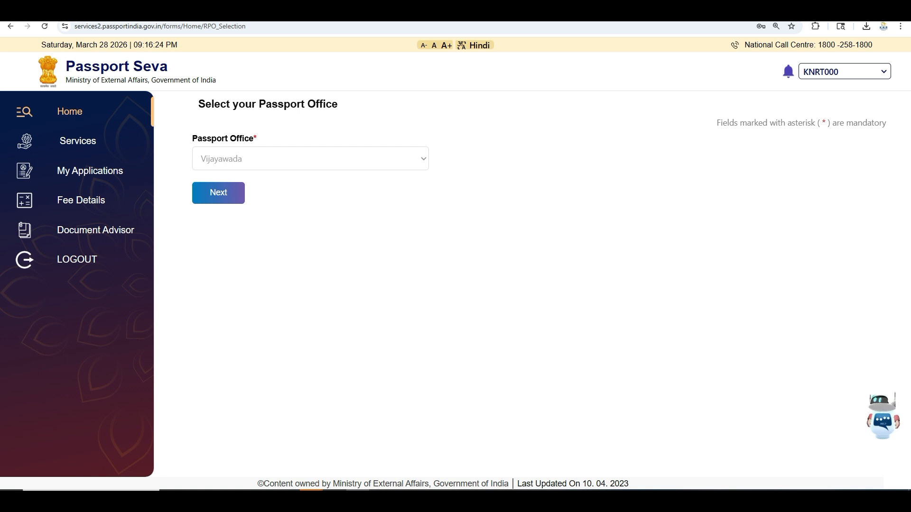
key("Return")
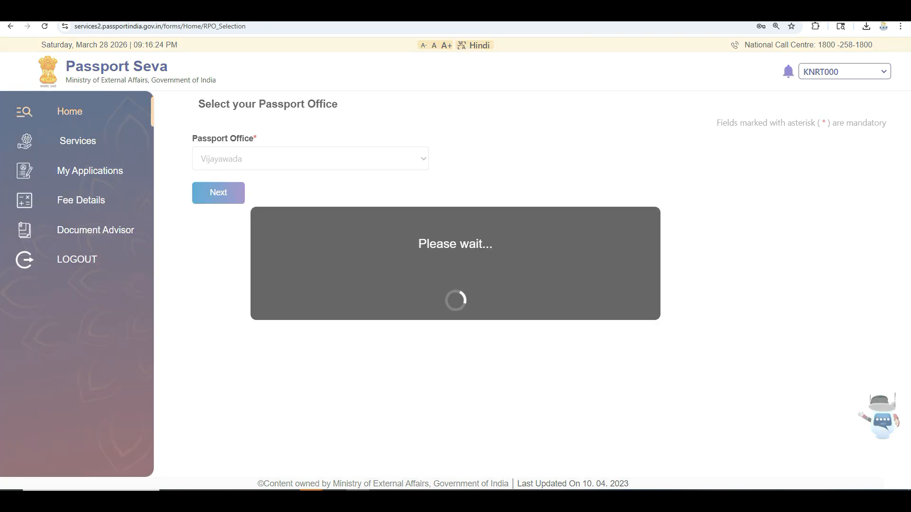
scroll(522, 285, "down", 1)
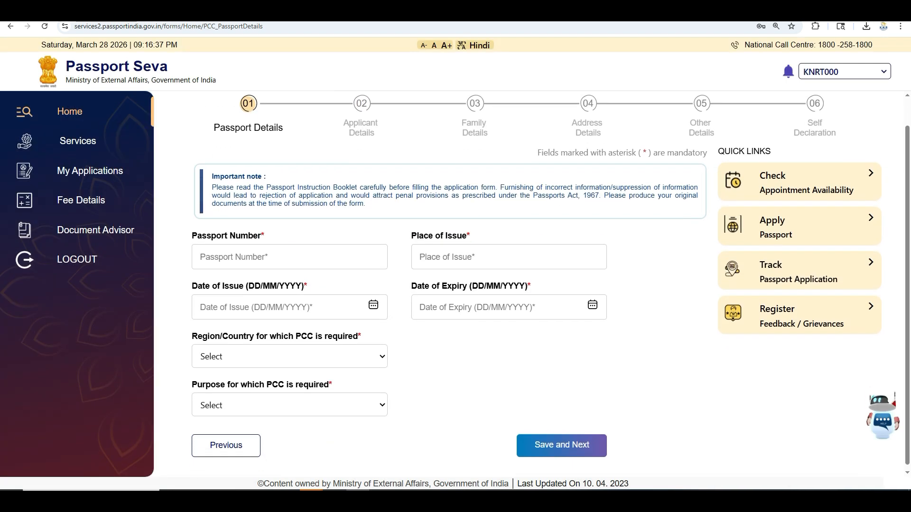
Enter the passport number and place of issue VIJAYAWADA.
left_click(289, 253)
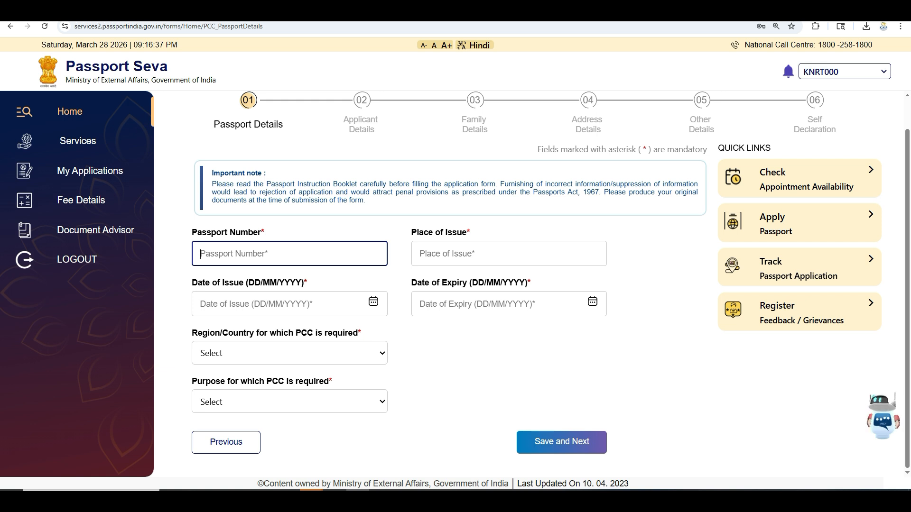
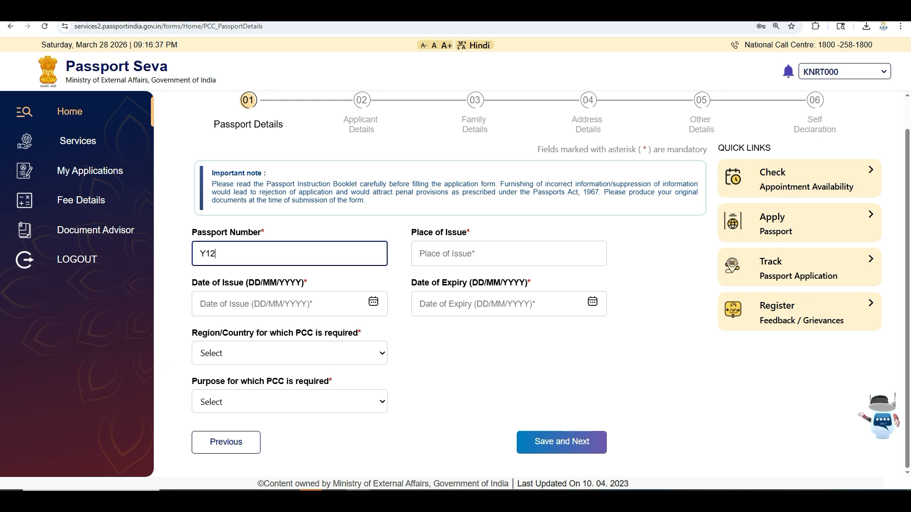
left_click(509, 253)
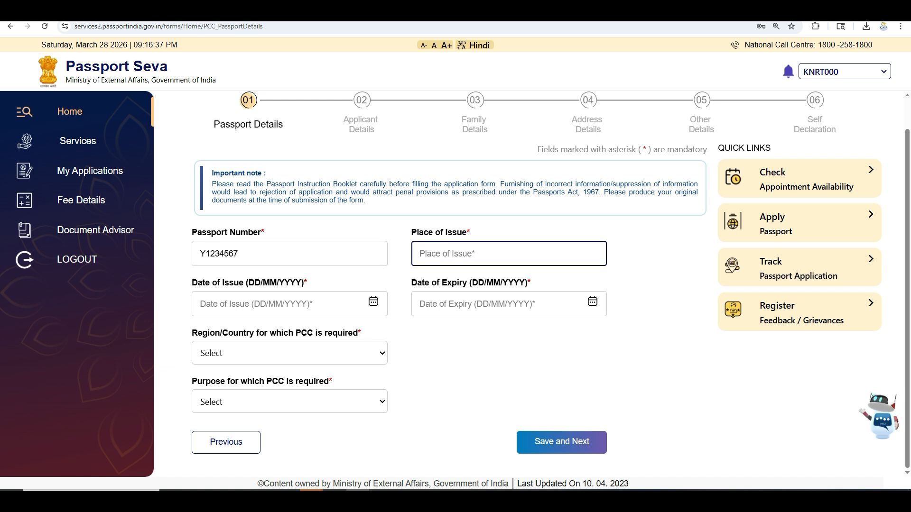
type("VIJAYAWADA")
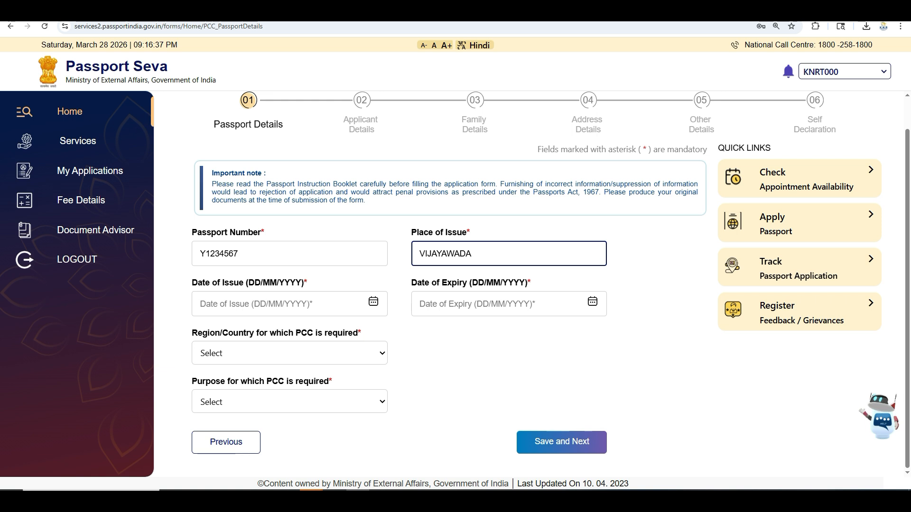
Fill in issue date 10/05/2019 and expiry date 09/05/2029.
key("Tab")
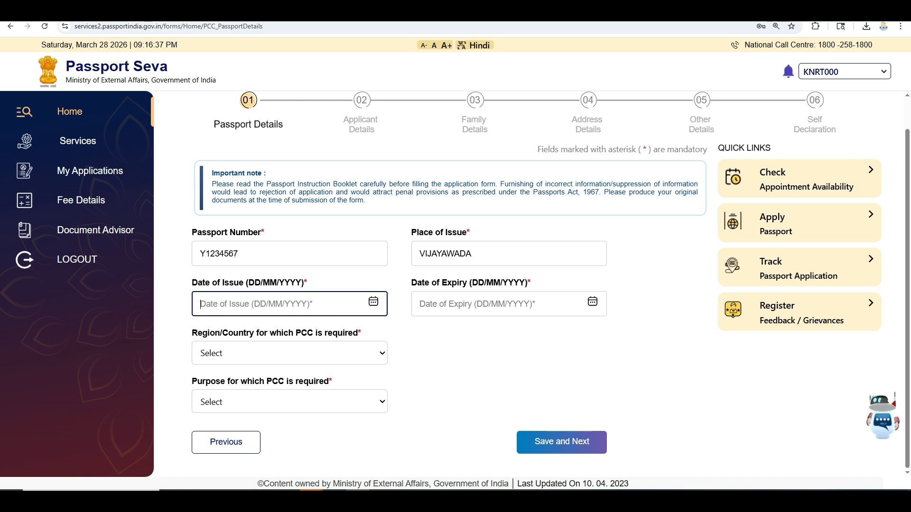
type("10/05/")
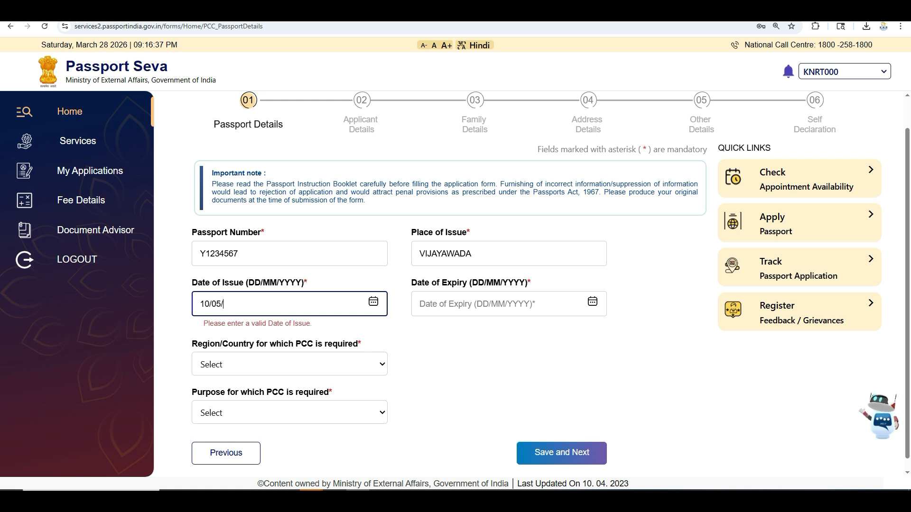
type("2019")
key("Tab")
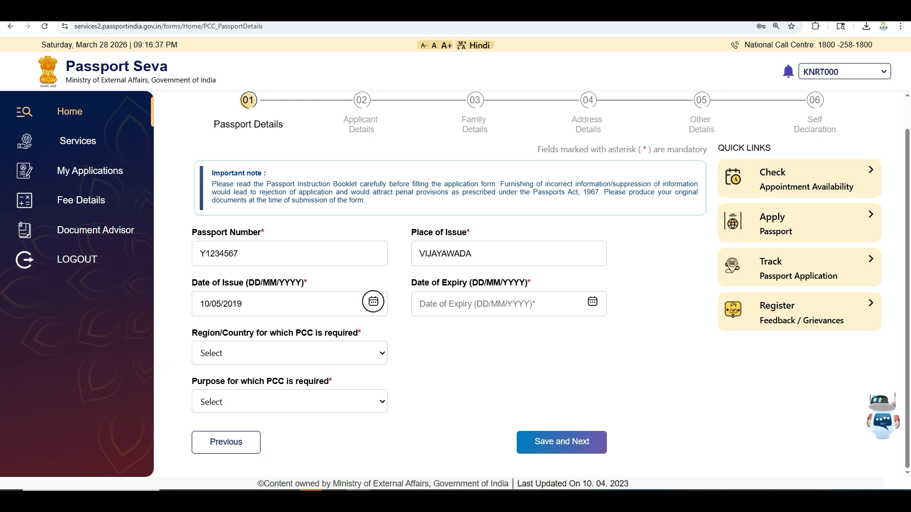
key("Tab")
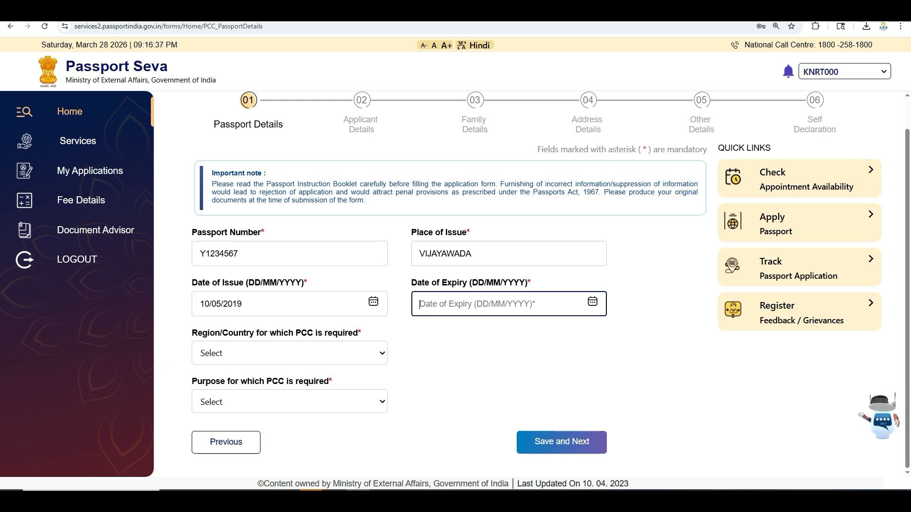
type("09/05/2029")
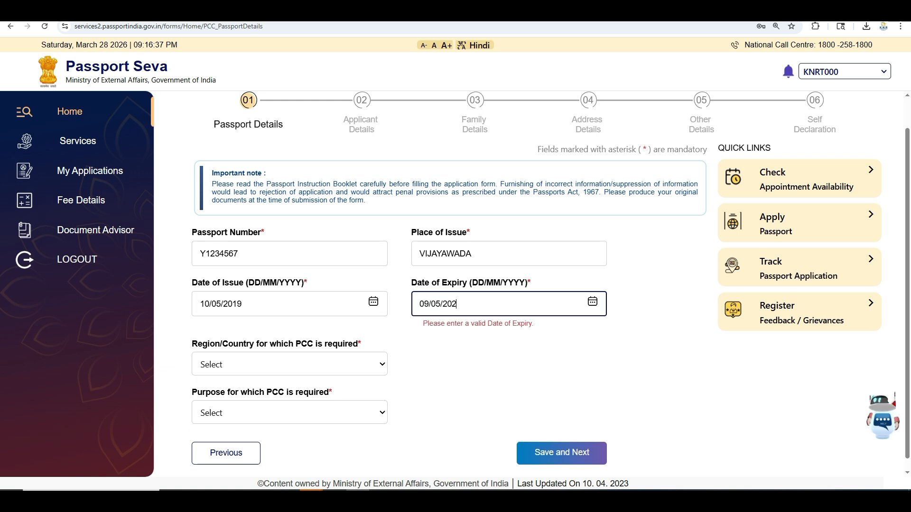
key("Tab")
key("Tab")
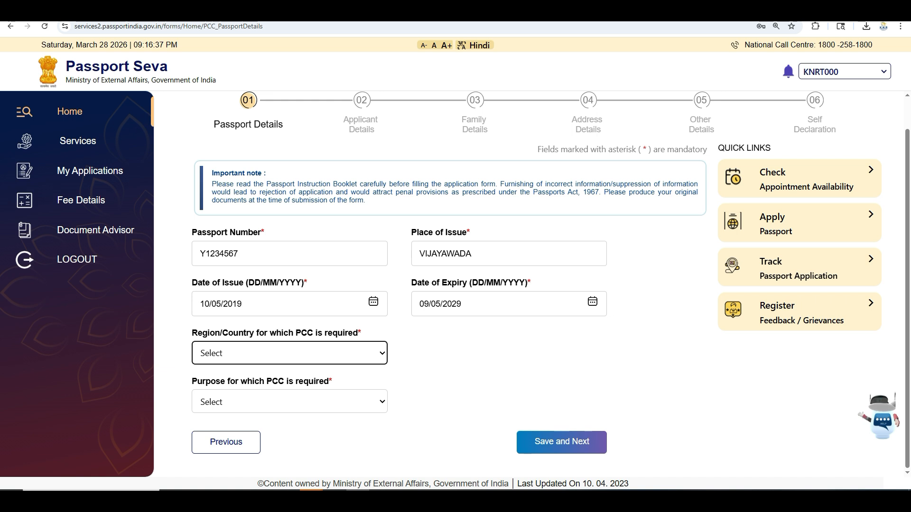
Pick Kuwait from the Region/Country list after filtering it with 'ku'.
key("space")
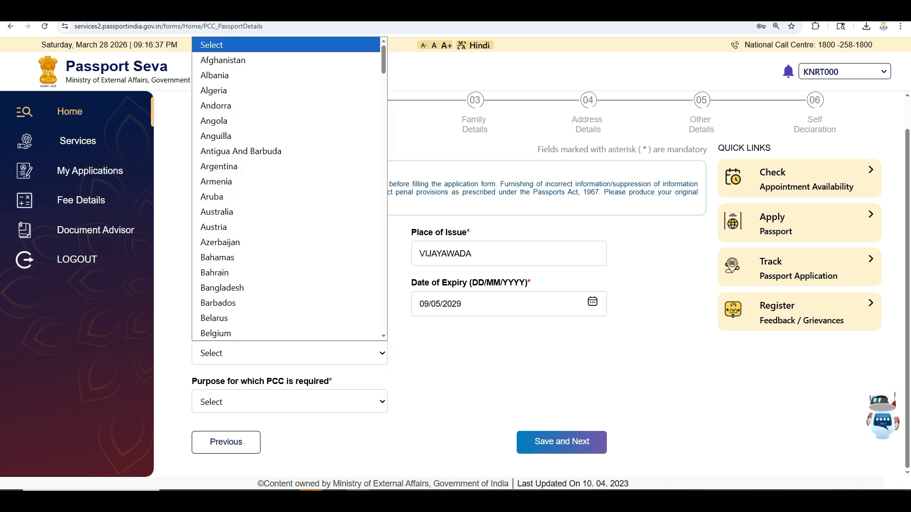
type("ku")
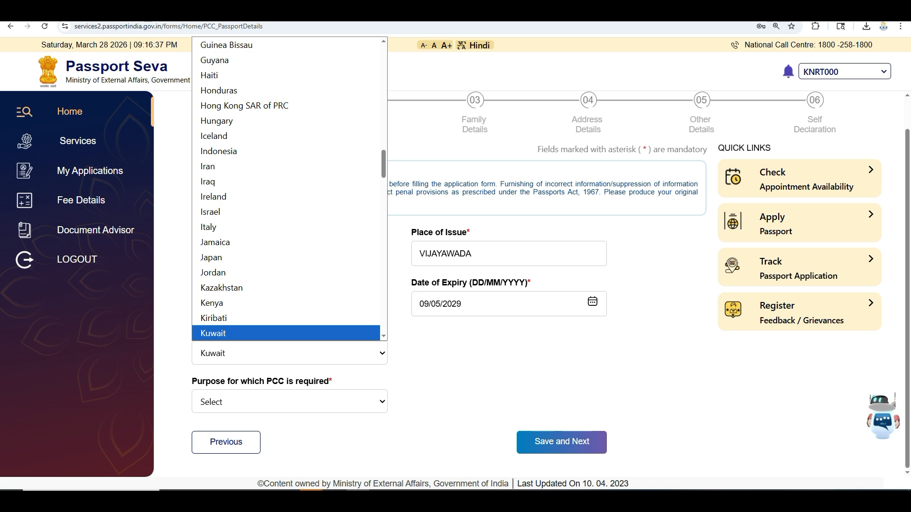
key("Up")
key("Up")
key("Up")
key("Up")
key("Up")
key("Up")
key("Up")
key("Up")
key("Up")
key("Up")
key("Up")
key("Up")
key("Up")
key("Up")
key("Up")
key("Up")
key("Up")
key("Up")
key("Up")
key("Up")
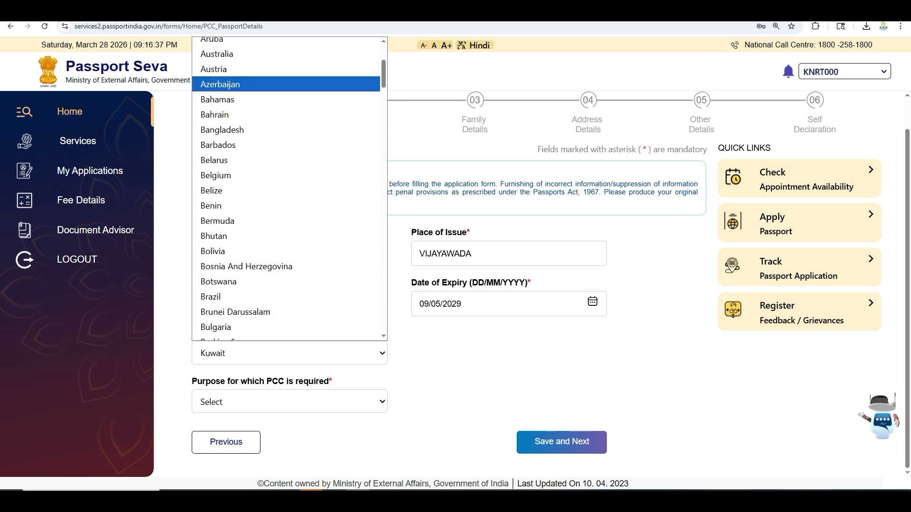
key("Up")
key("Up")
key("Up")
key("Down")
key("Down")
key("Down")
key("Down")
key("Down")
key("Down")
key("Down")
key("Down")
key("Down")
key("Down")
key("Down")
key("Down")
key("Down")
key("Down")
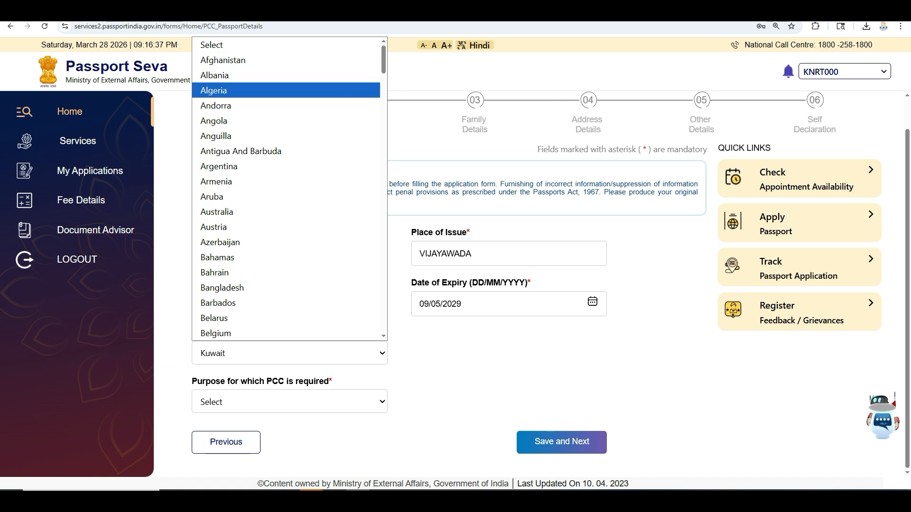
scroll(290, 190, "down", 20)
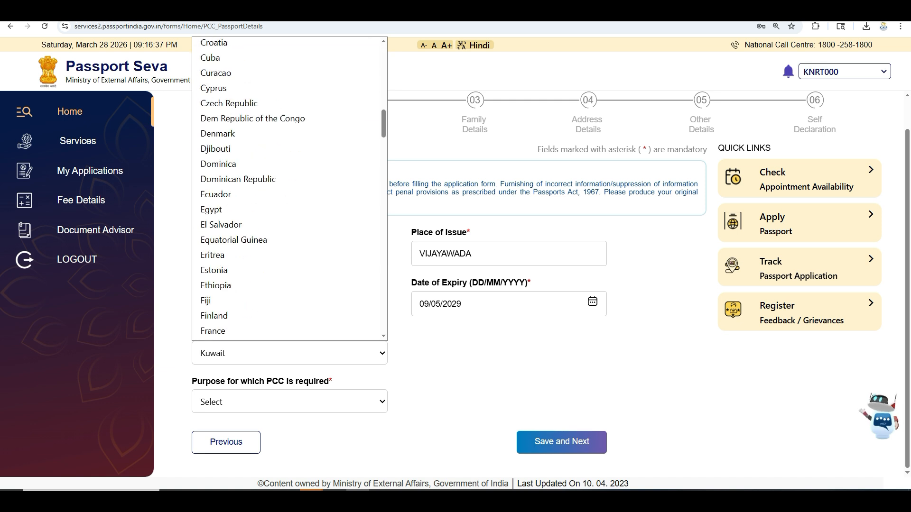
scroll(290, 190, "down", 12)
scroll(289, 190, "up", 20)
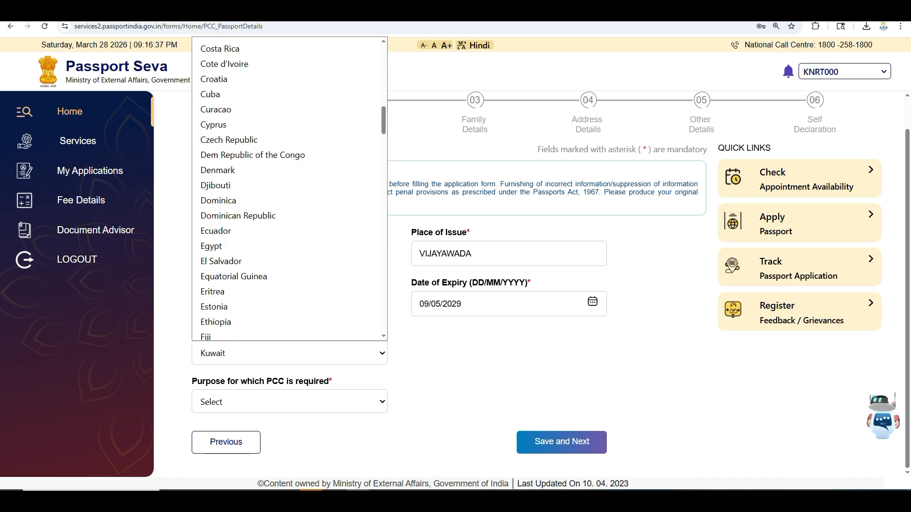
scroll(290, 190, "down", 18)
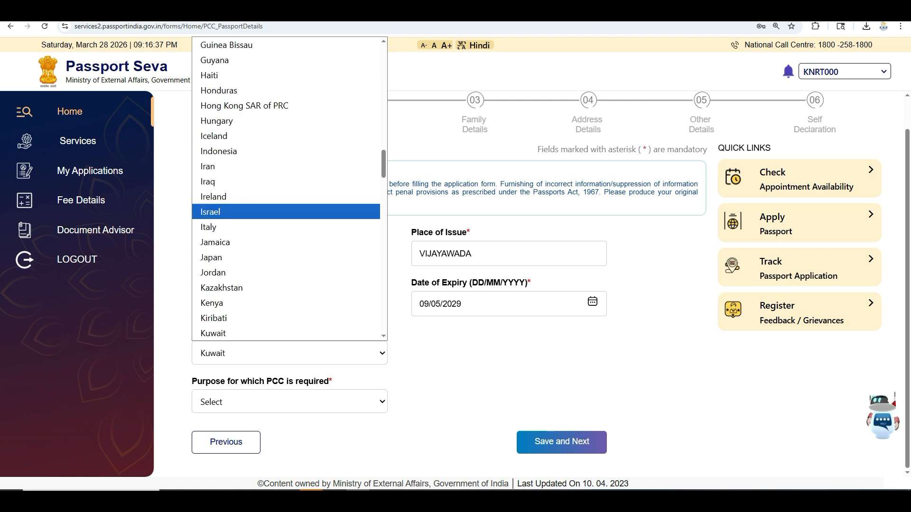
left_click(213, 333)
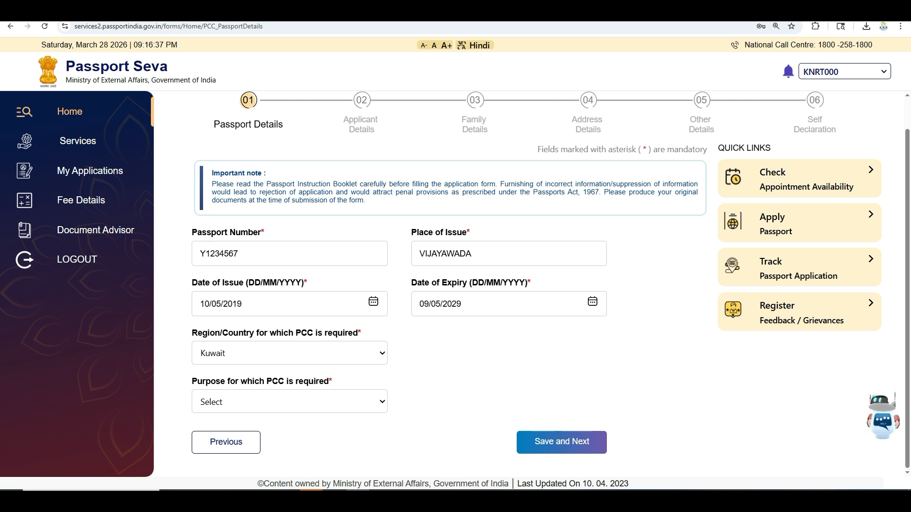
Choose Employment/Employment Visa/Work Permit as the PCC purpose and save the passport details.
left_click(289, 402)
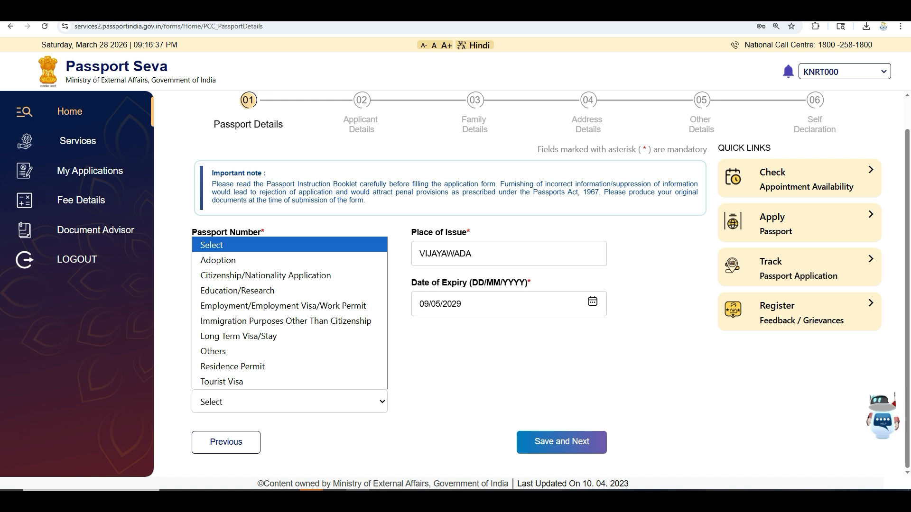
key("Down")
key("Down")
key("Down")
key("Down")
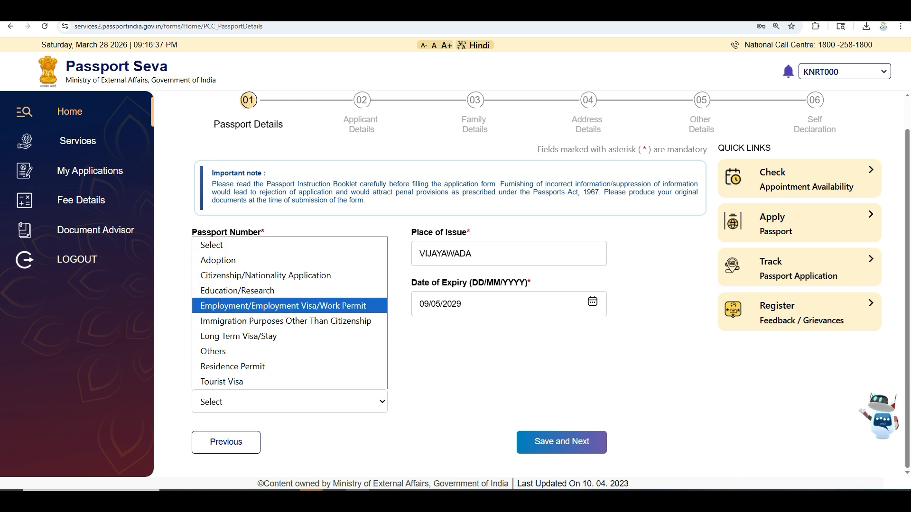
key("Down")
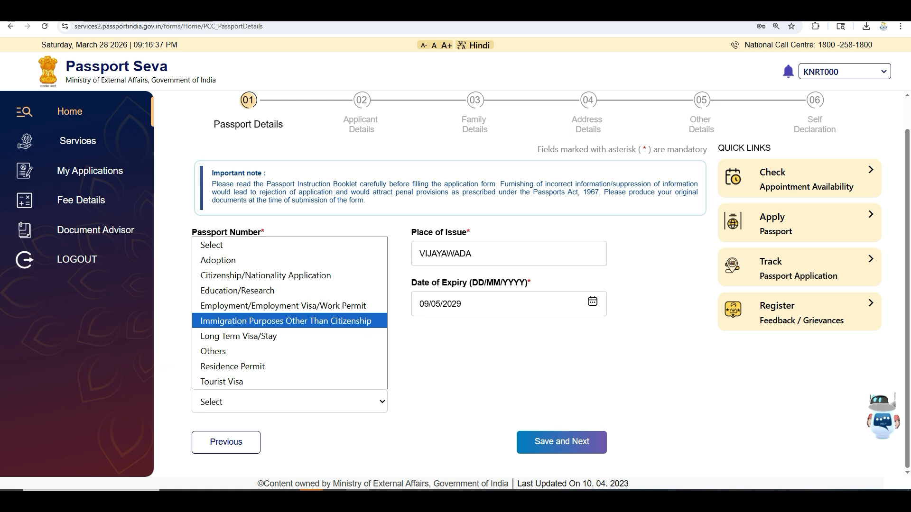
key("Down")
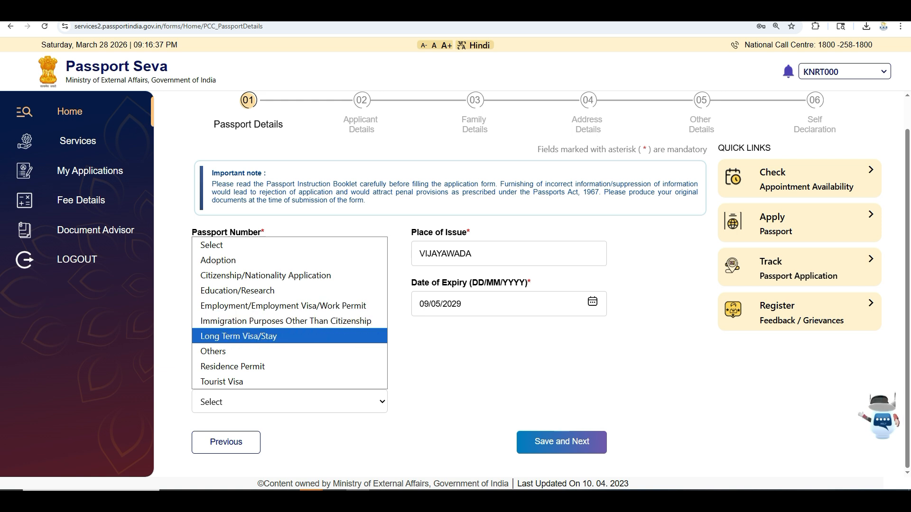
key("Down")
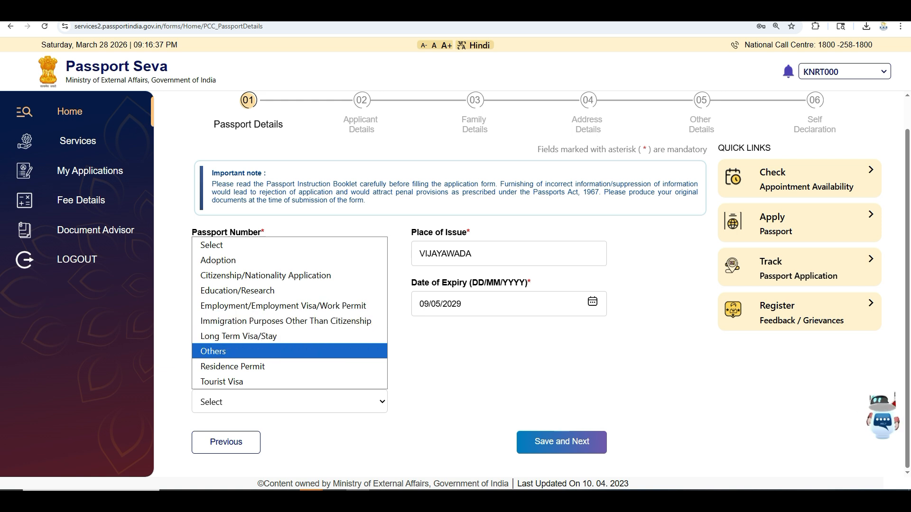
key("Down")
key("Down")
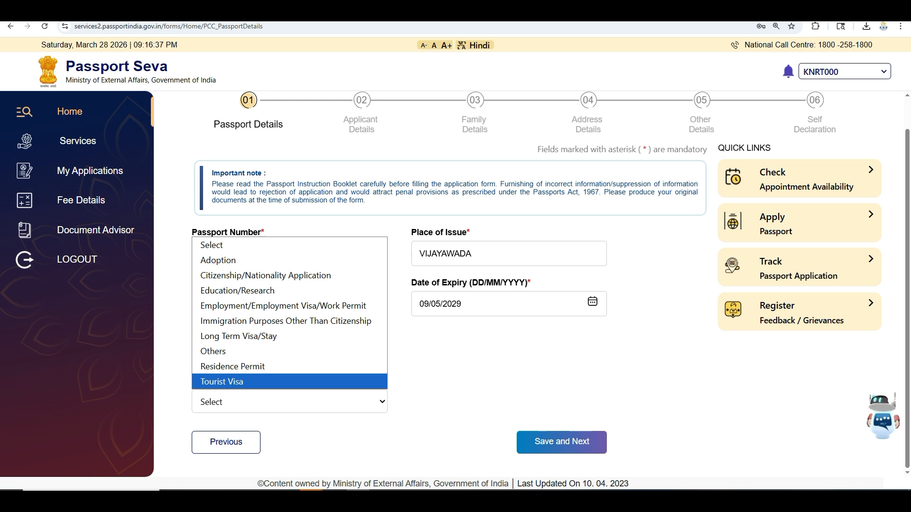
key("Up")
key("Up")
key("Up")
key("Up")
key("Up")
key("Up")
key("Down")
key("Up")
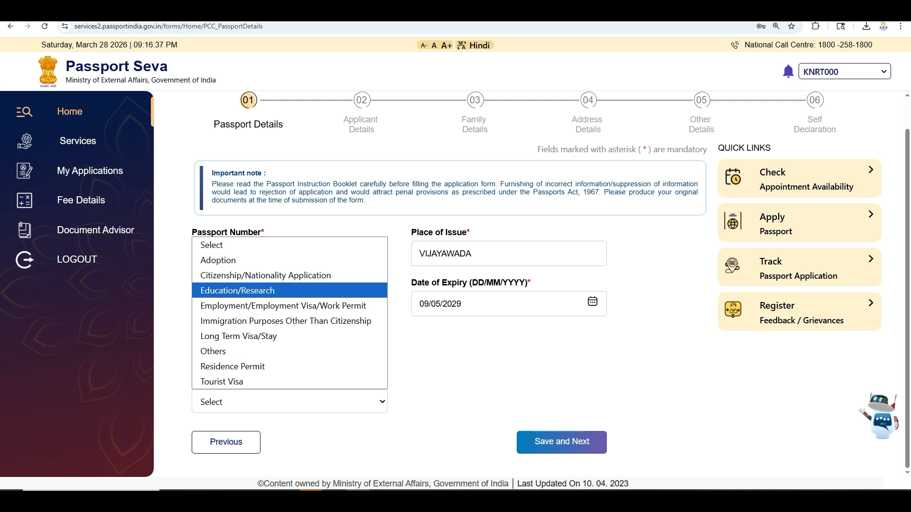
key("Down")
key("Down")
key("Down")
key("Down")
key("Down")
key("Down")
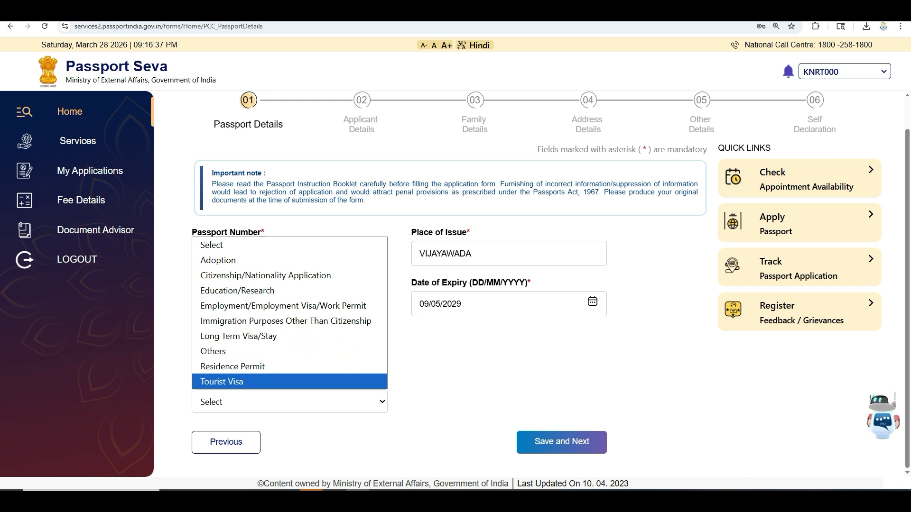
key("Up")
key("Up")
key("Up")
key("Up")
key("Up")
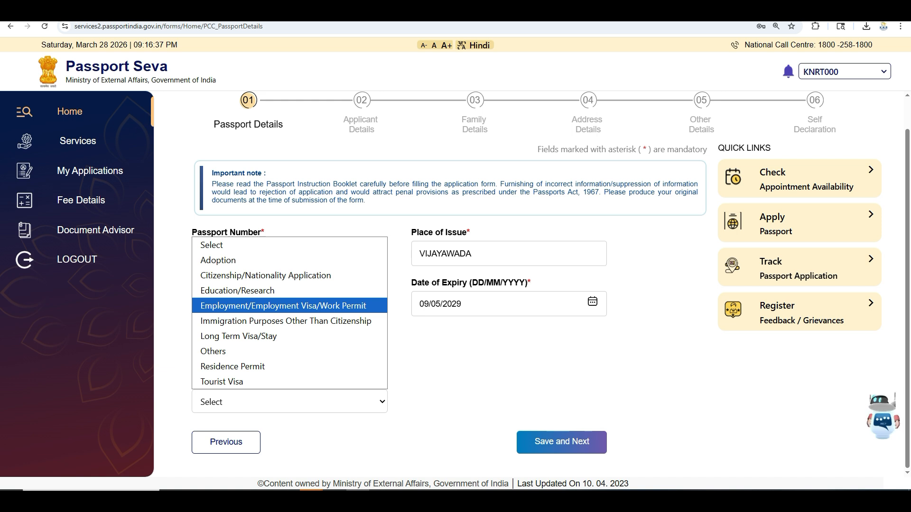
key("Return")
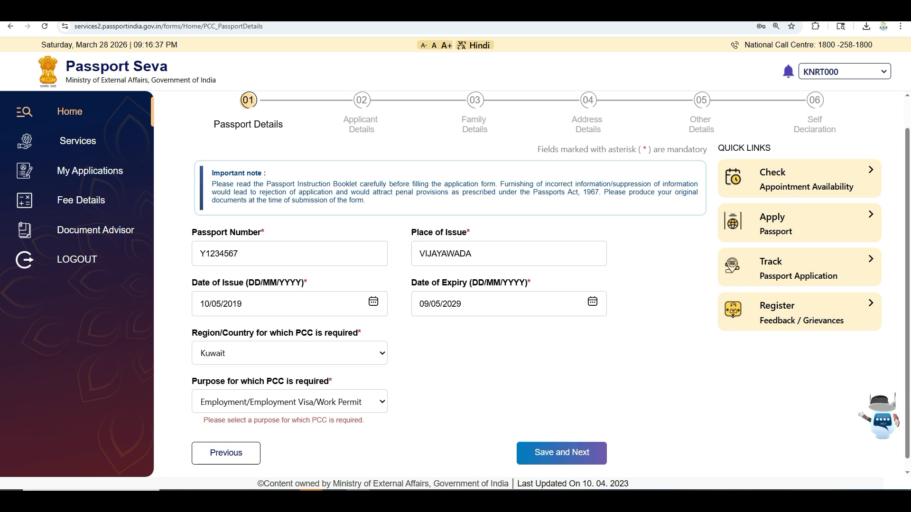
key("Tab")
key("Tab")
key("Return")
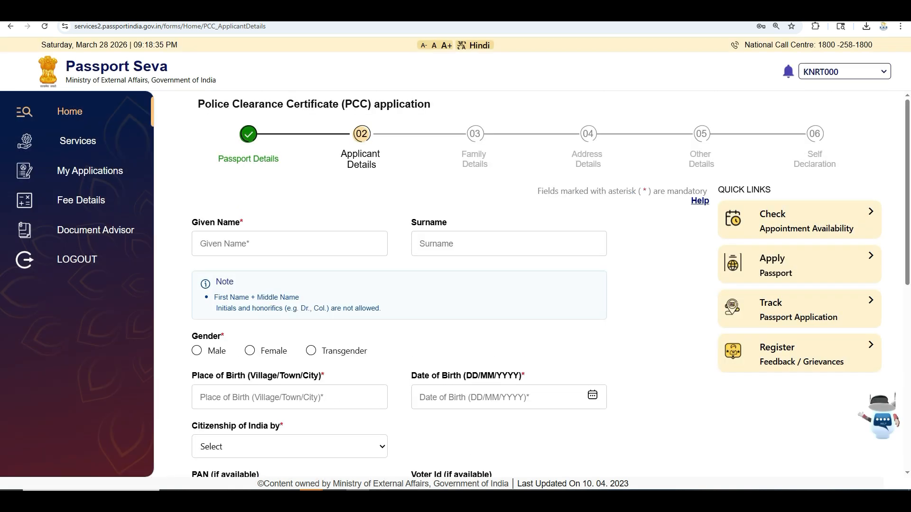
Enter the applicant's given name and surname.
left_click(290, 243)
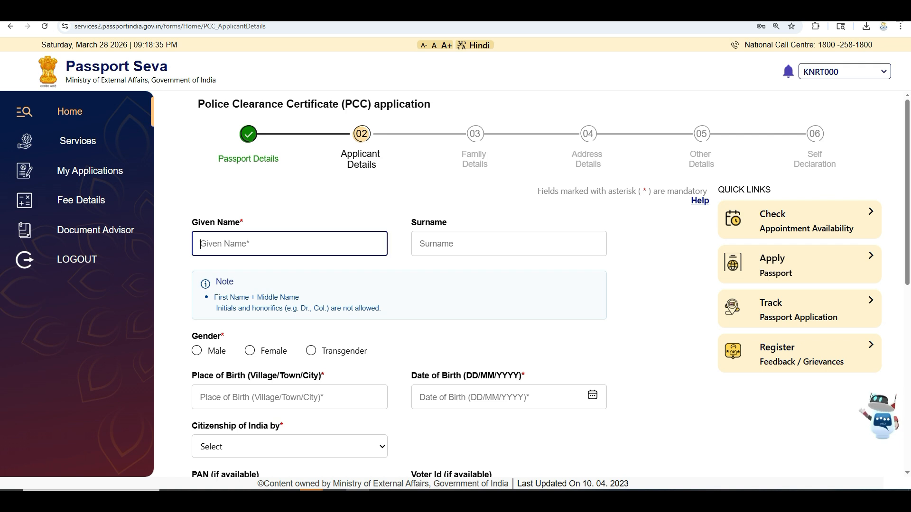
key("Tab")
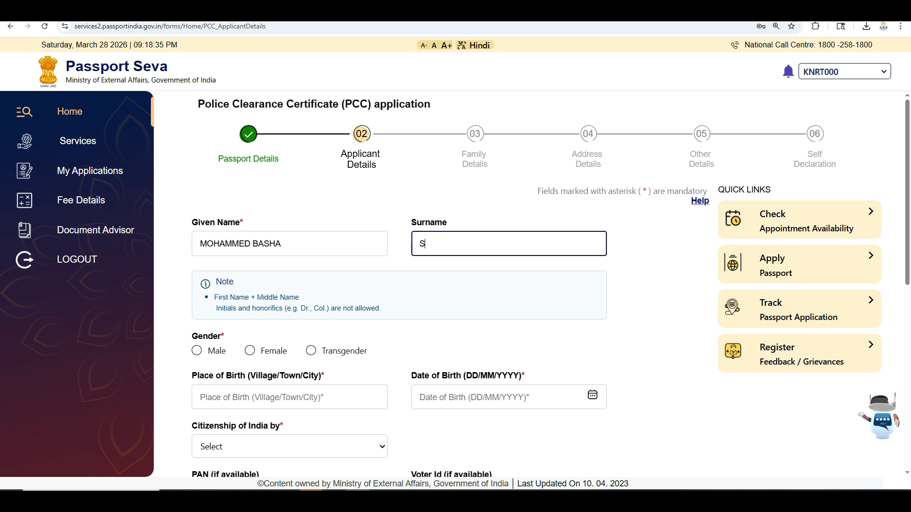
scroll(551, 284, "down", 2)
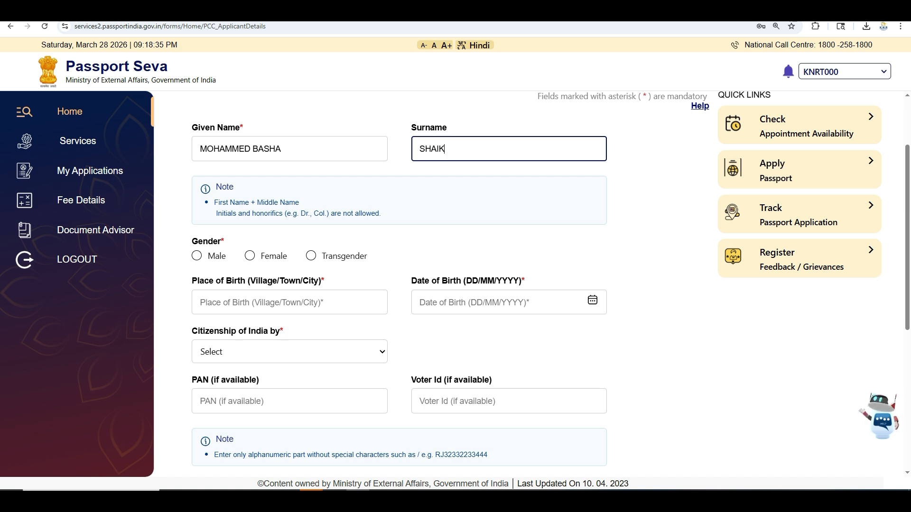
Set gender to Male and enter the applicant's place and date of birth.
left_click(196, 255)
left_click(290, 302)
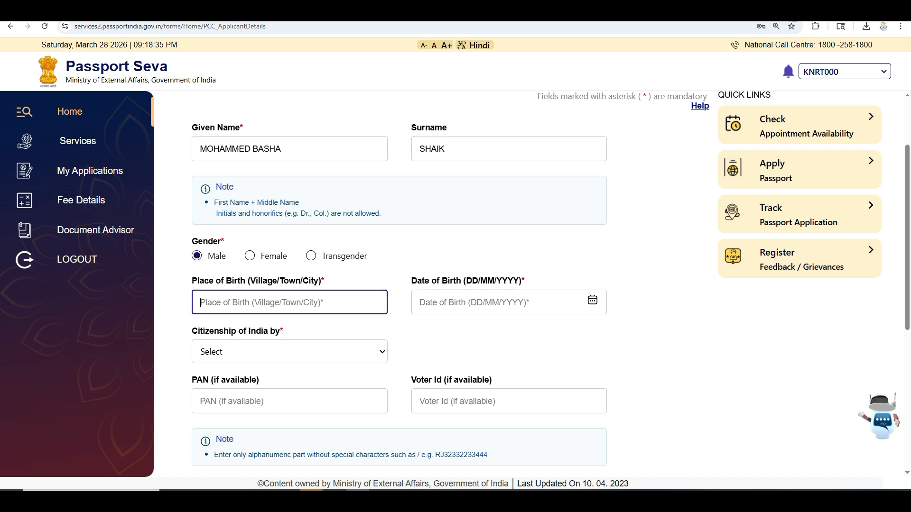
type("KADAPA")
key("Tab")
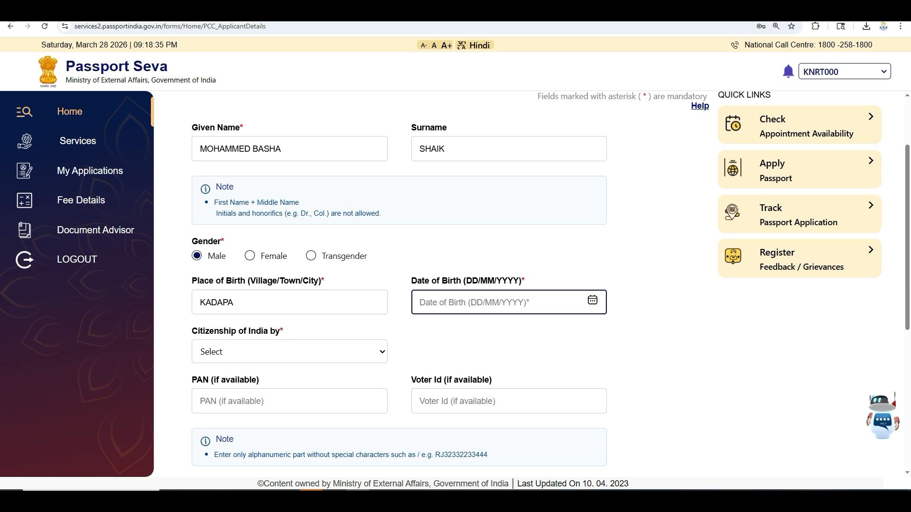
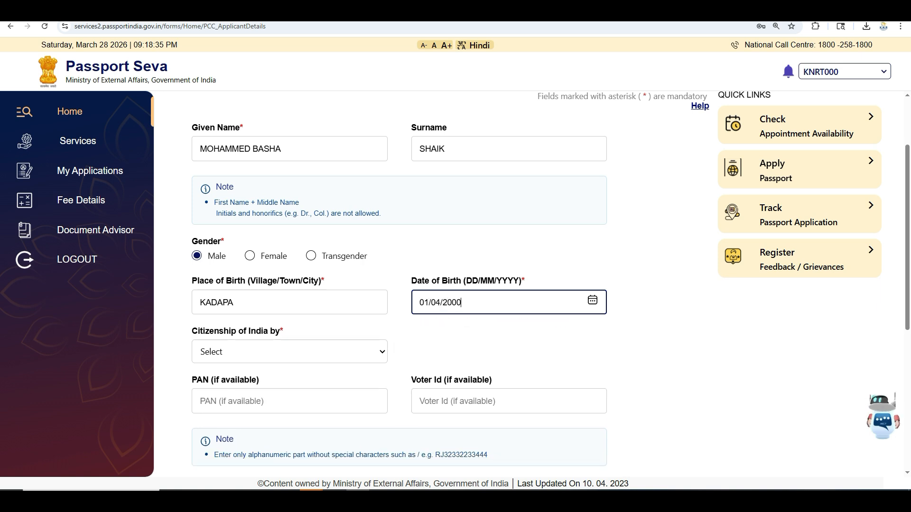
key("Tab")
Set citizenship of India to By Birth.
left_click(374, 349)
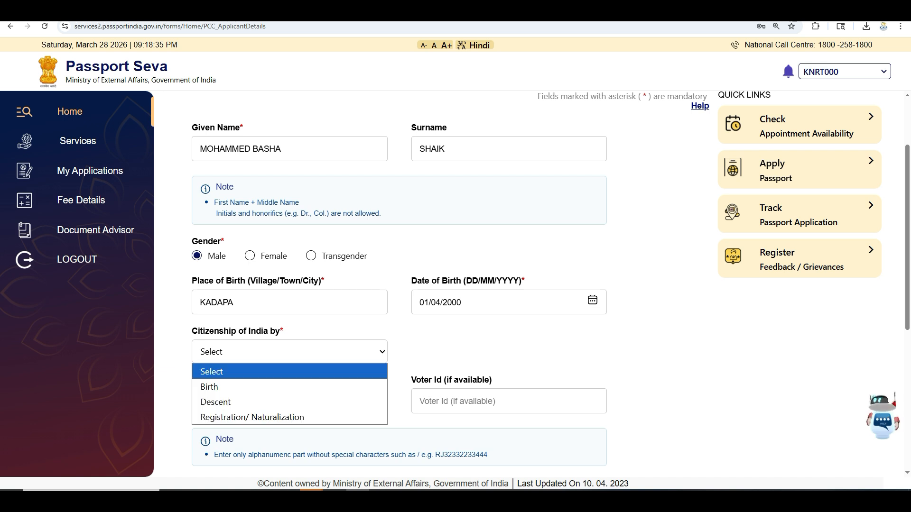
key("Down")
key("Return")
scroll(375, 349, "down", 3)
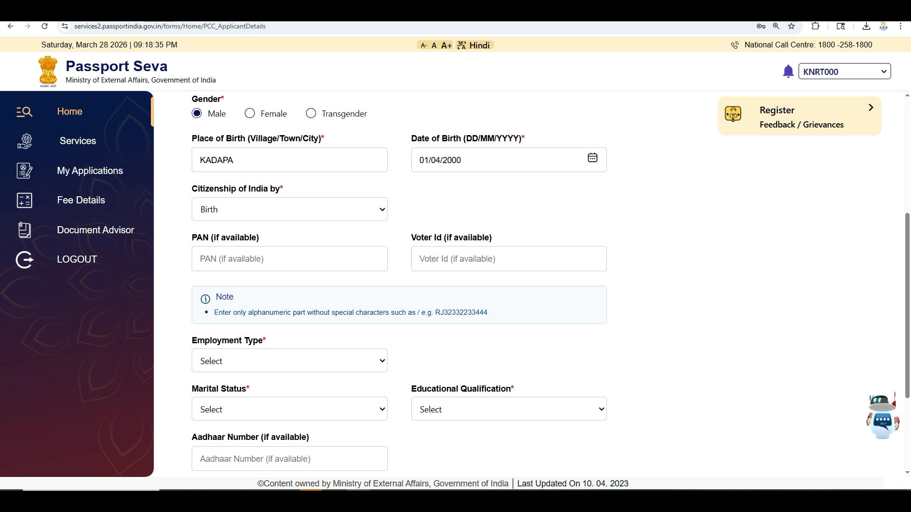
Set the employment type to Others.
key("alt+Down")
key("Down")
key("Down")
key("Down")
key("Down")
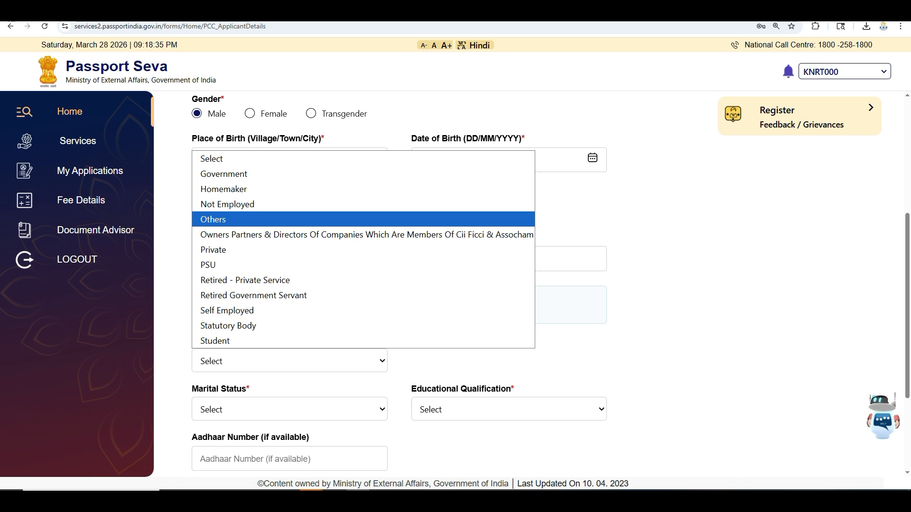
key("Down")
key("Down")
key("Down")
key("Down")
key("Down")
key("Down")
key("Down")
key("Down")
key("Home")
key("Down")
key("Down")
key("Up")
key("Down")
key("Down")
key("Down")
key("Down")
key("Down")
key("Down")
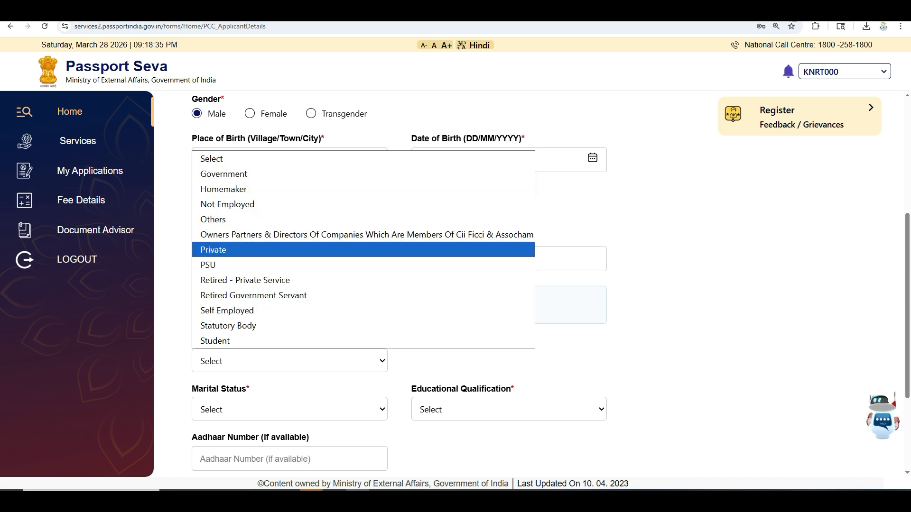
key("Down")
key("Down")
key("Up")
key("Up")
key("Up")
key("Up")
key("Up")
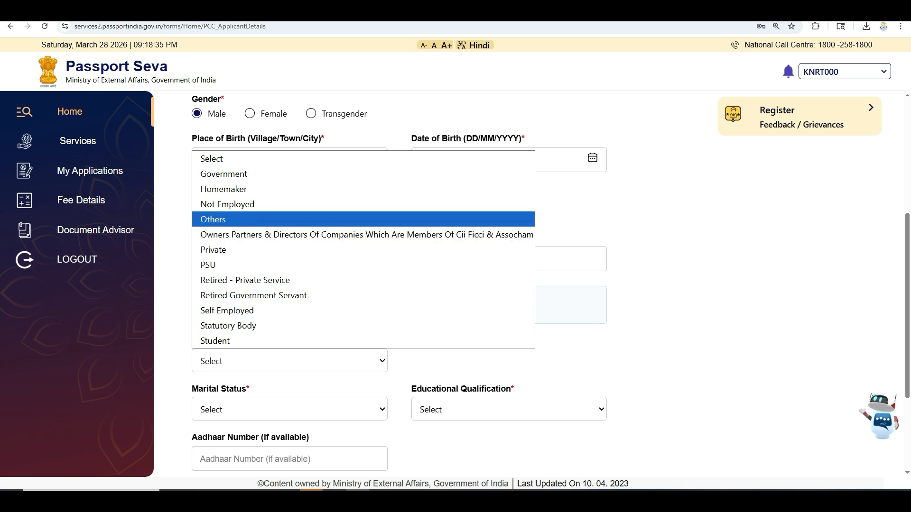
key("Return")
scroll(550, 285, "down", 3)
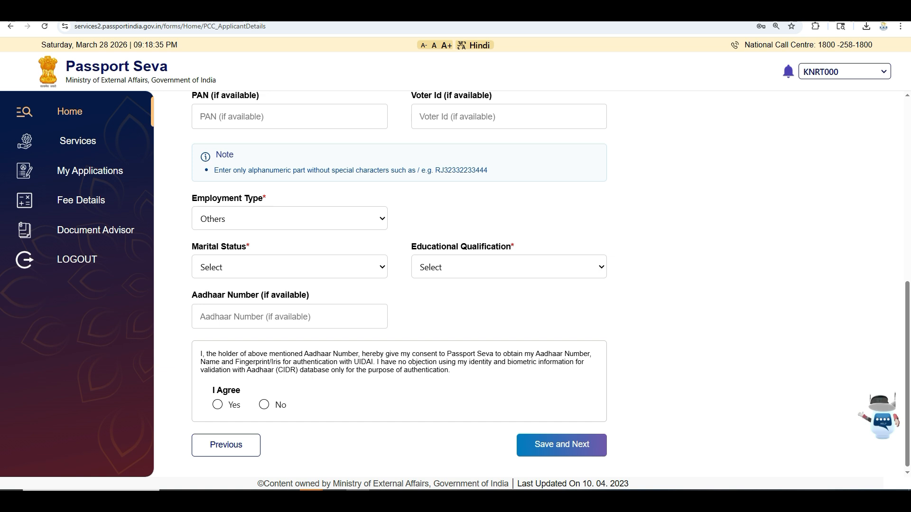
Set marital status to Married.
key("Tab")
key("alt+Down")
key("Down")
key("Down")
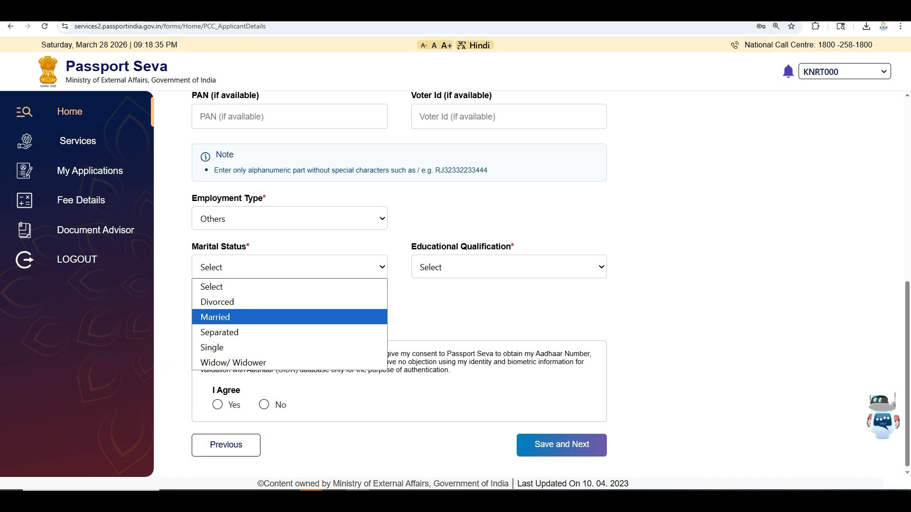
key("Up")
key("Up")
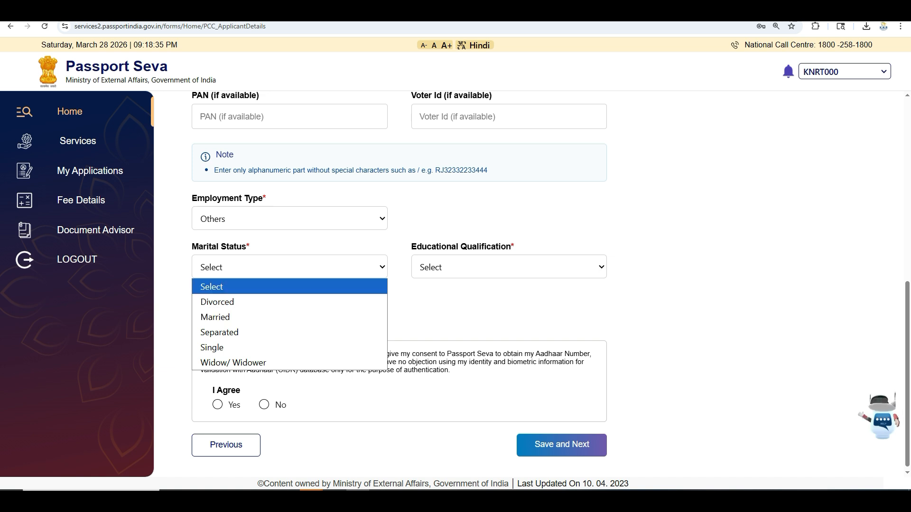
key("Return")
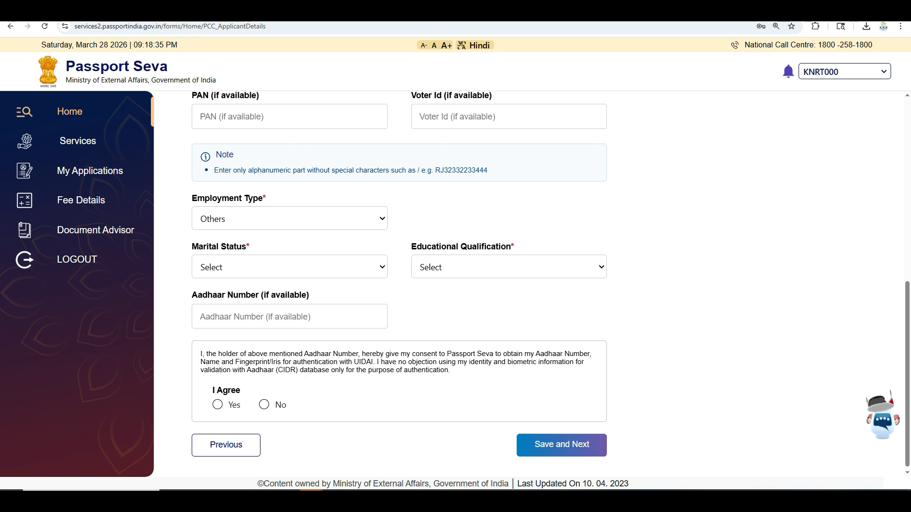
left_click(289, 267)
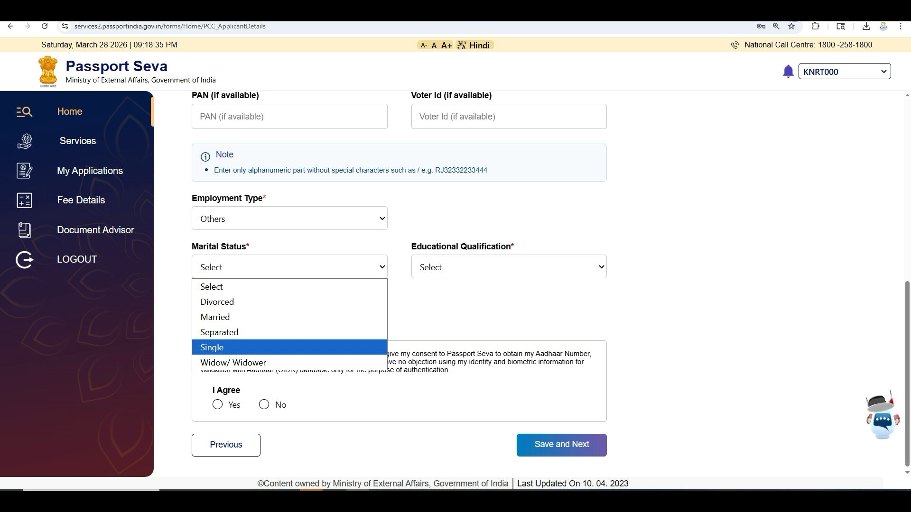
key("Up")
key("Up")
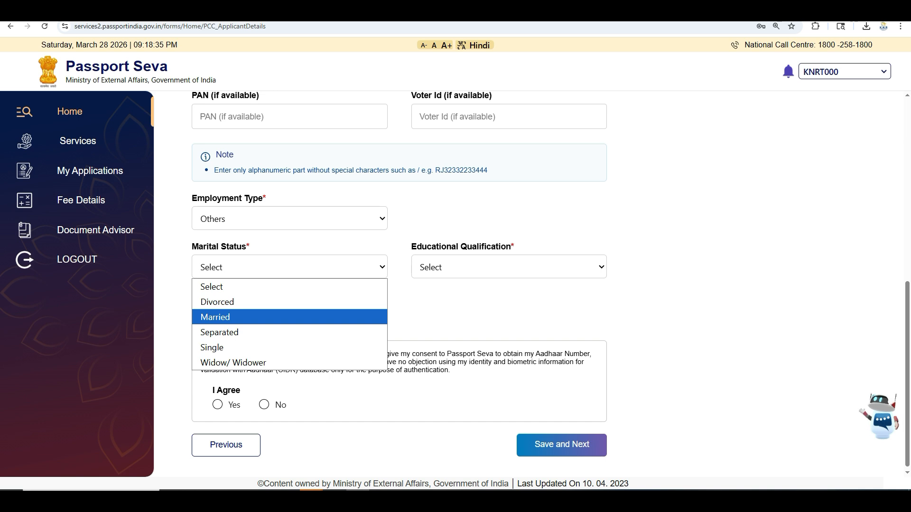
key("Return")
Choose 10th Pass And Above as educational qualification and save the applicant details.
left_click(509, 267)
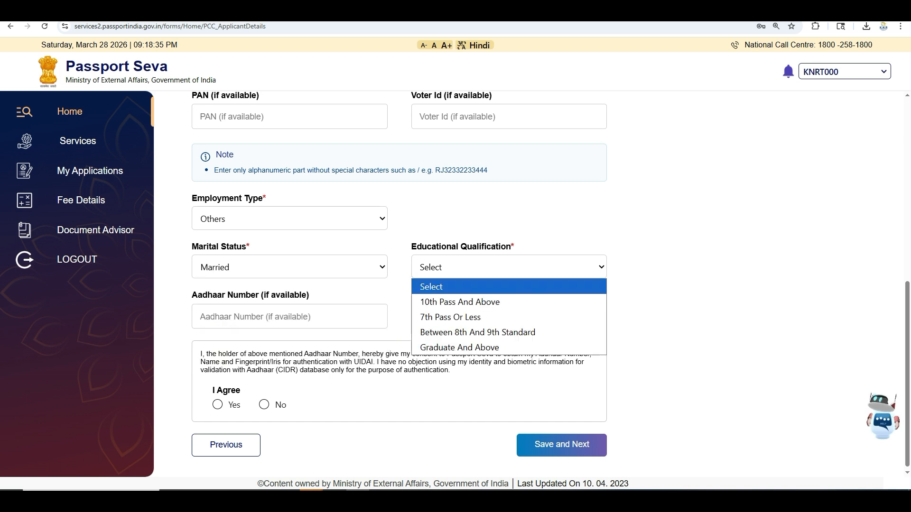
key("Down")
key("Down")
key("Down")
key("Down")
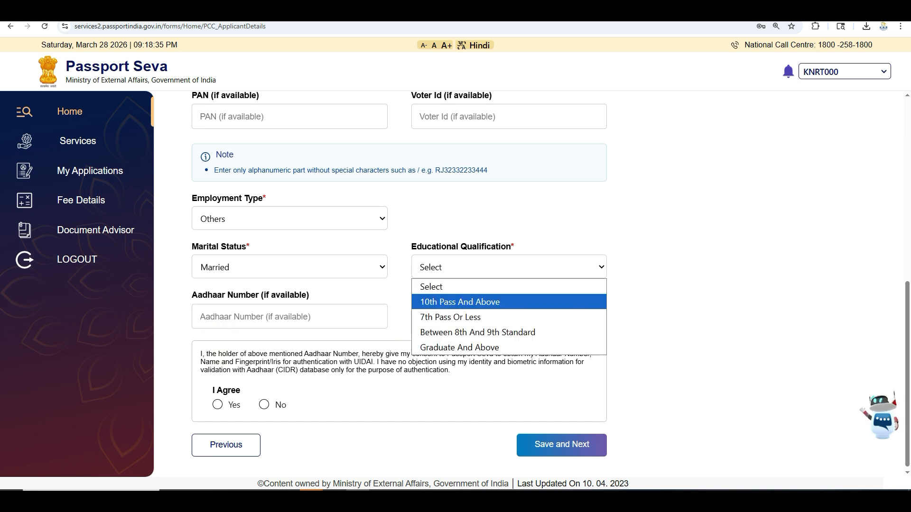
key("Up")
key("Up")
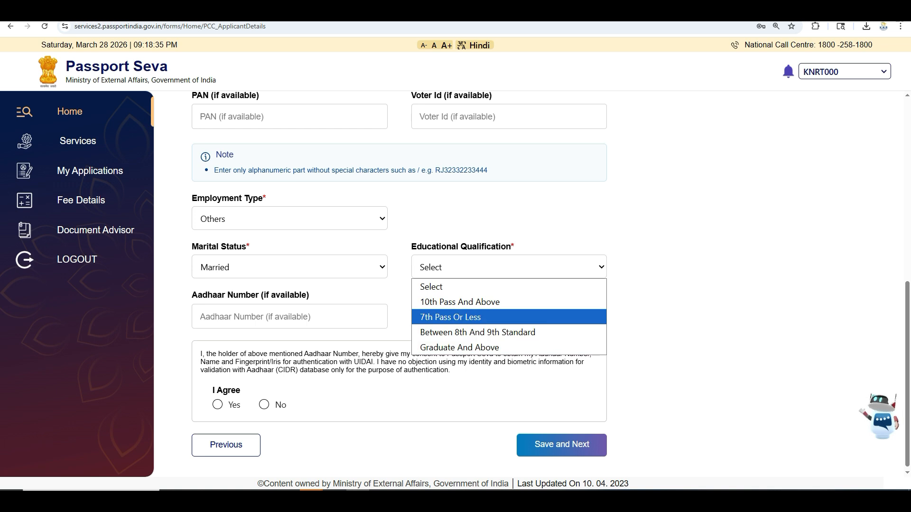
key("Up")
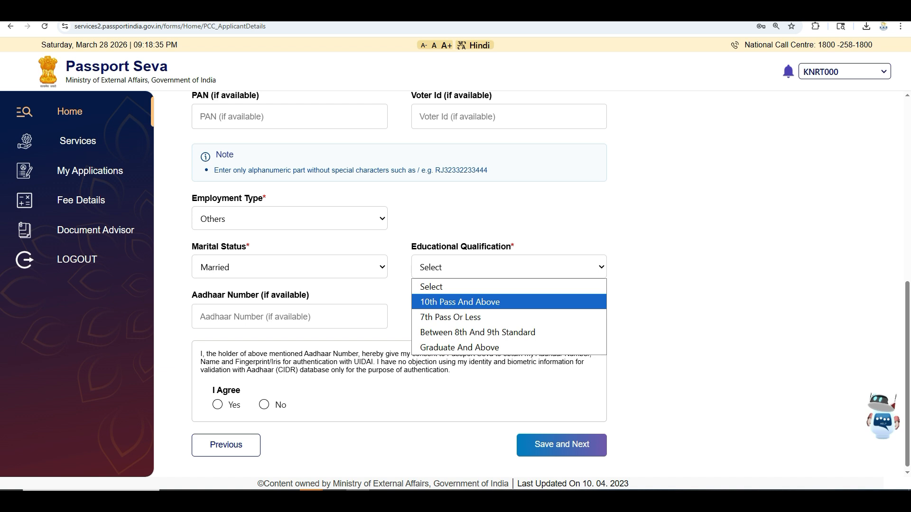
key("Down")
key("Down")
key("Down")
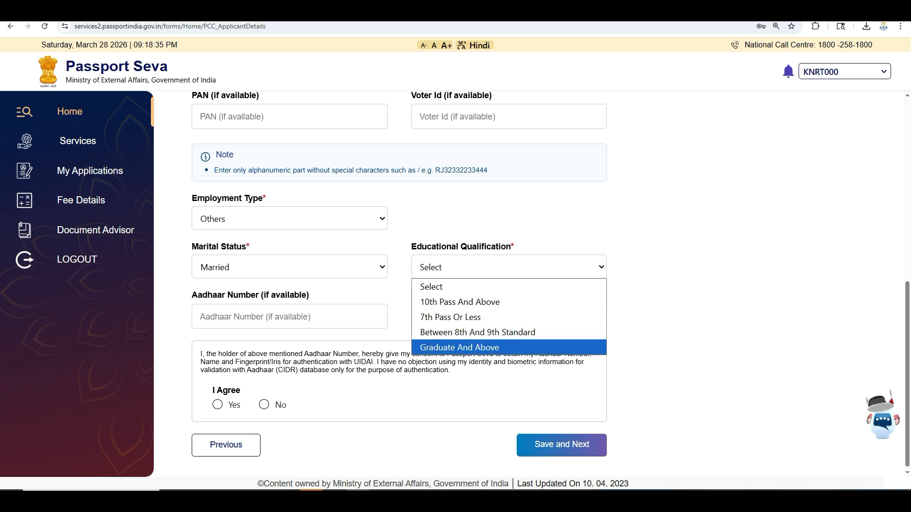
key("Up")
key("Up")
key("Up")
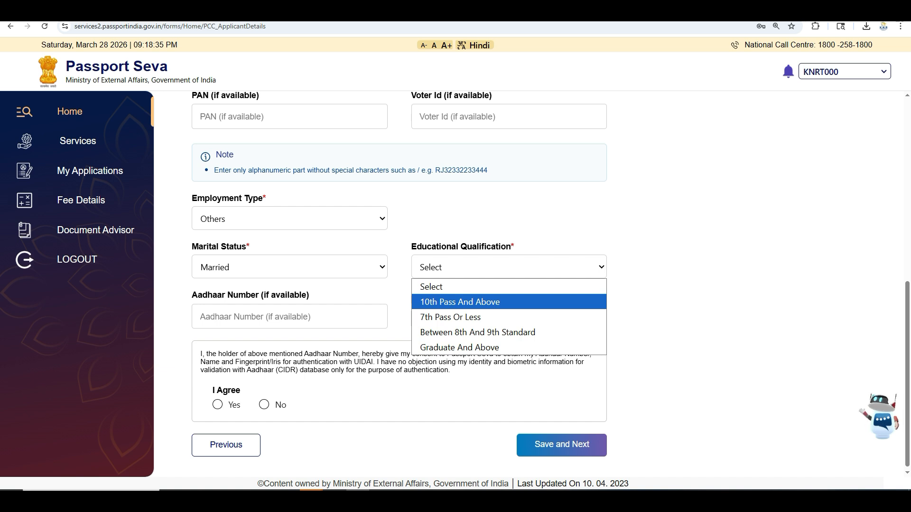
key("Down")
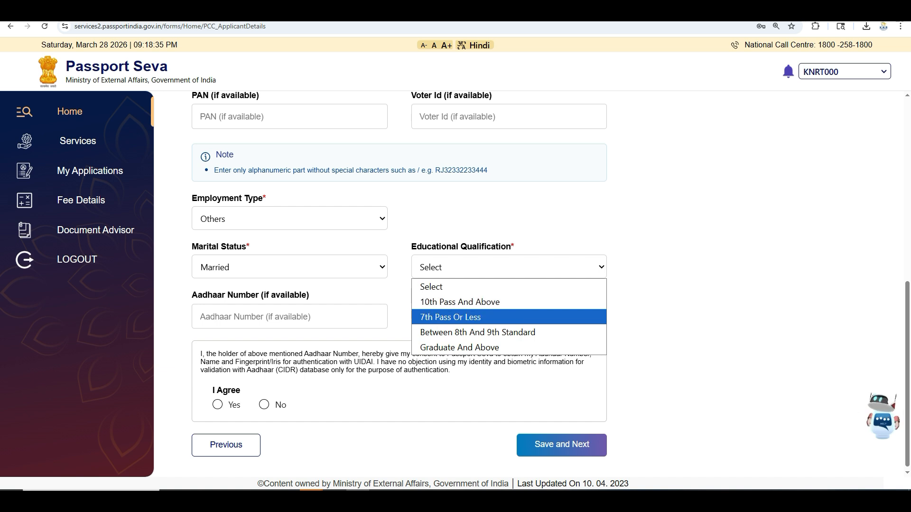
key("Up")
key("Escape")
key("Down")
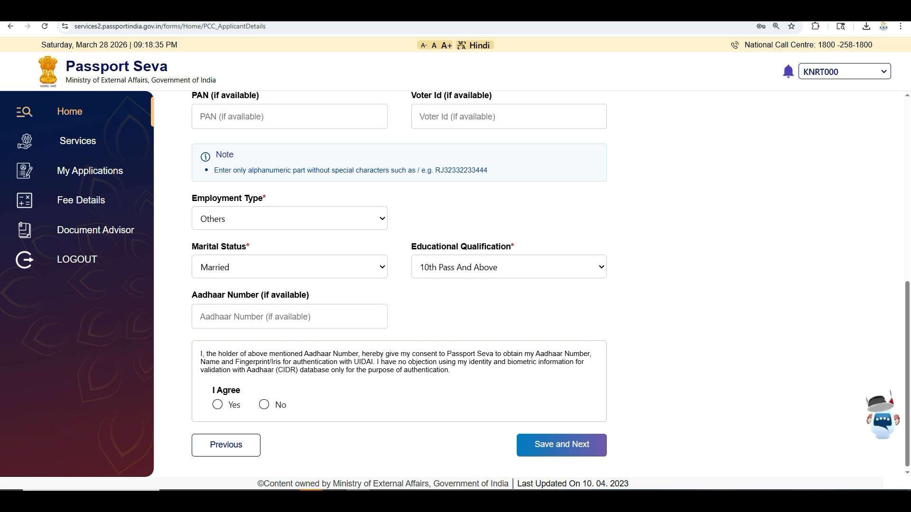
key("Return")
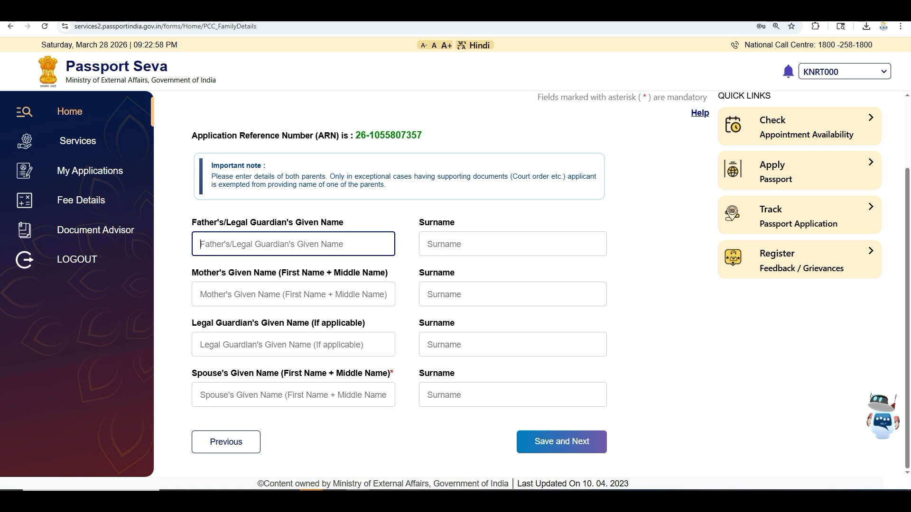
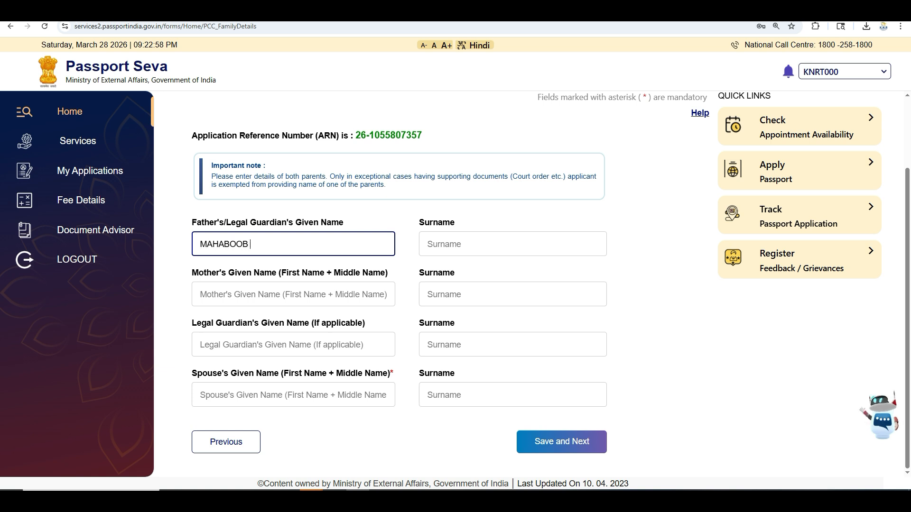
Enter the father's and mother's given names and surnames.
key("Tab")
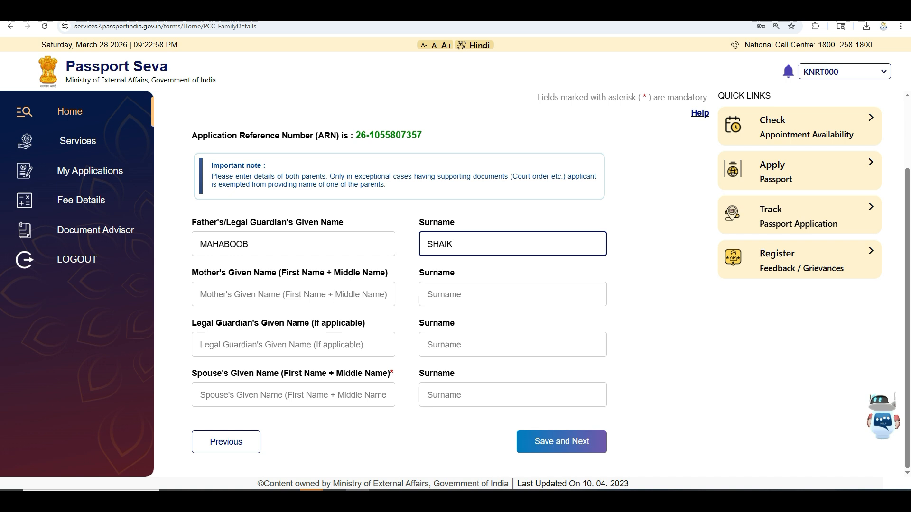
key("Tab")
left_click(250, 244)
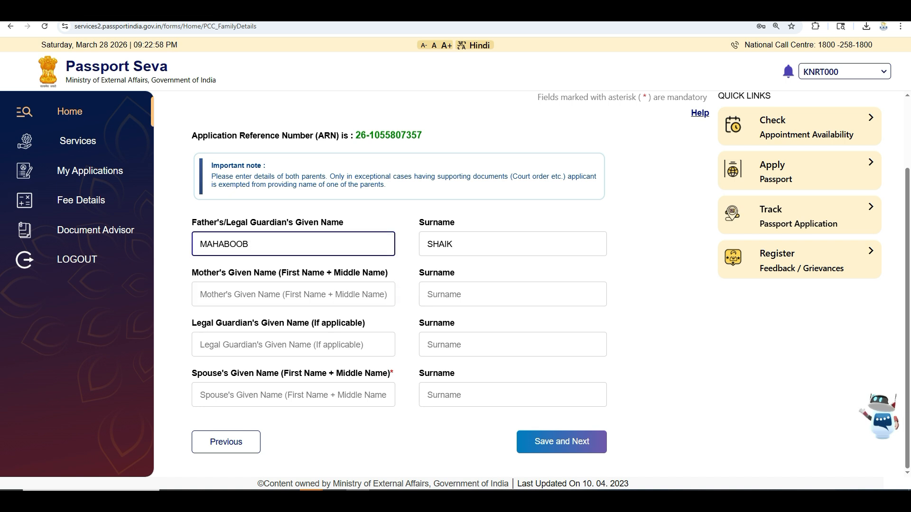
left_click(237, 294)
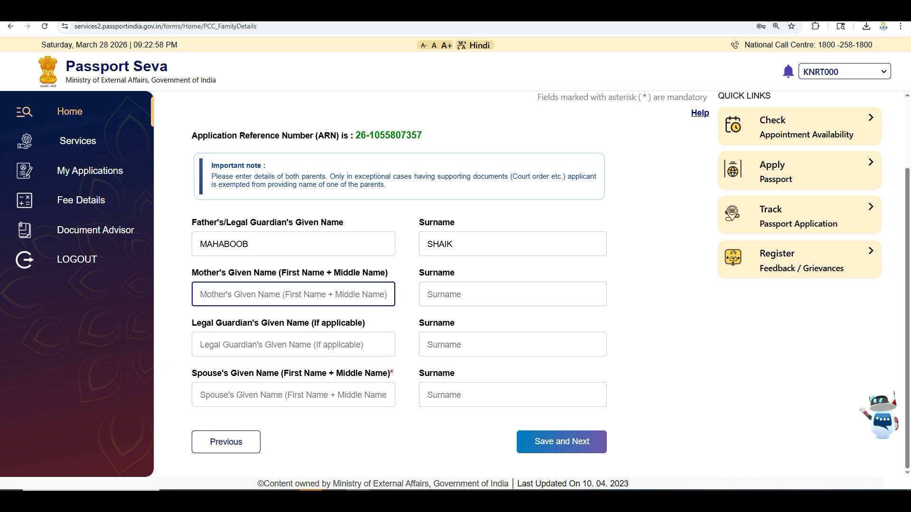
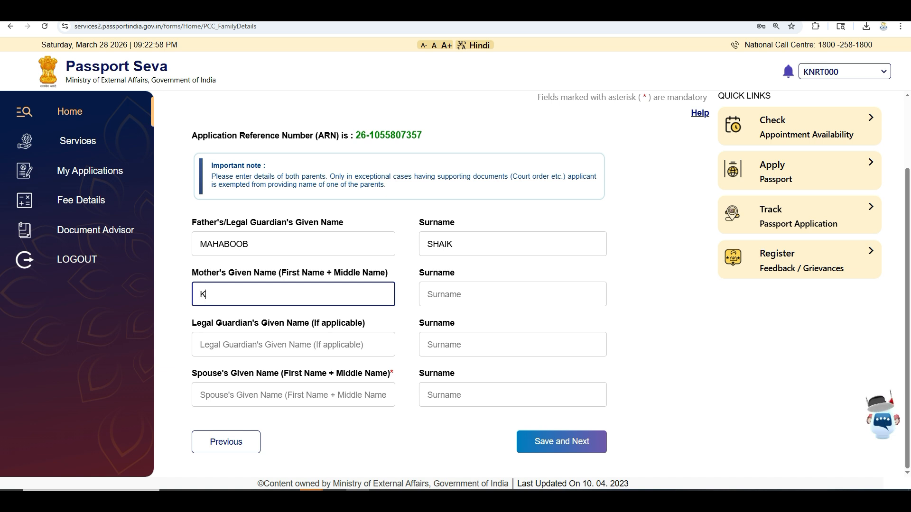
key("Tab")
key("Tab")
key("Tab")
key("Tab")
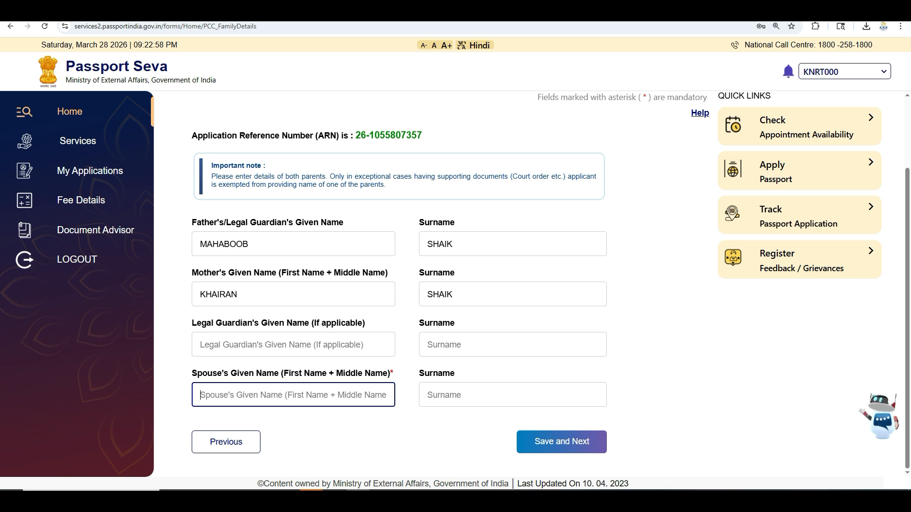
Enter the spouse's given name and surname and save the family details.
key("Tab")
key("Return")
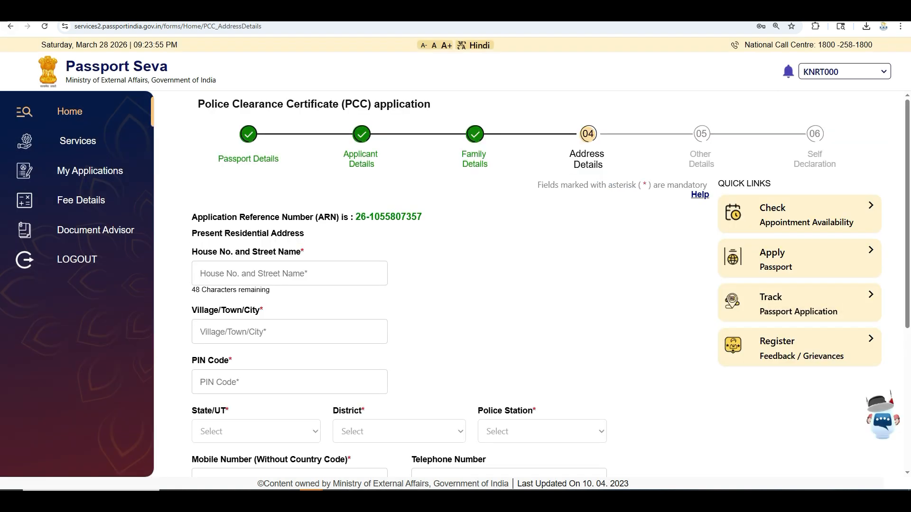
Put the cursor in the present address's House No. and Street Name field.
left_click(289, 273)
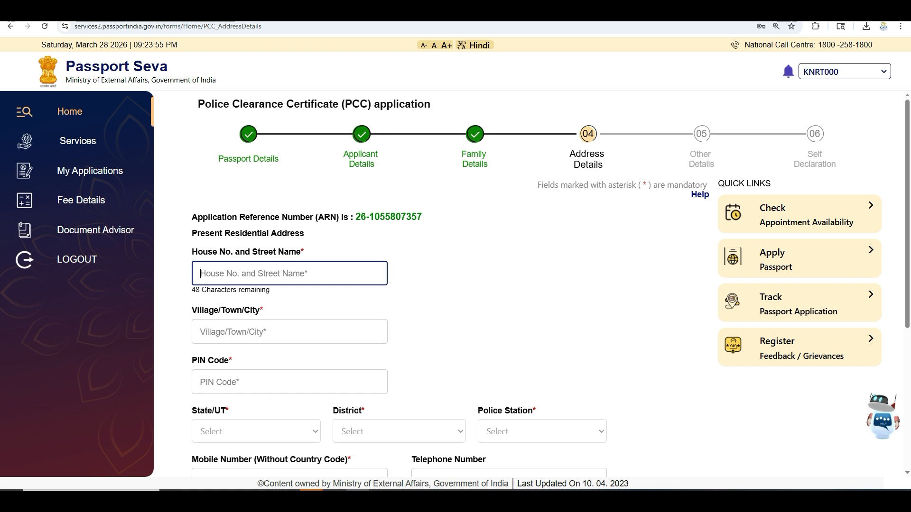
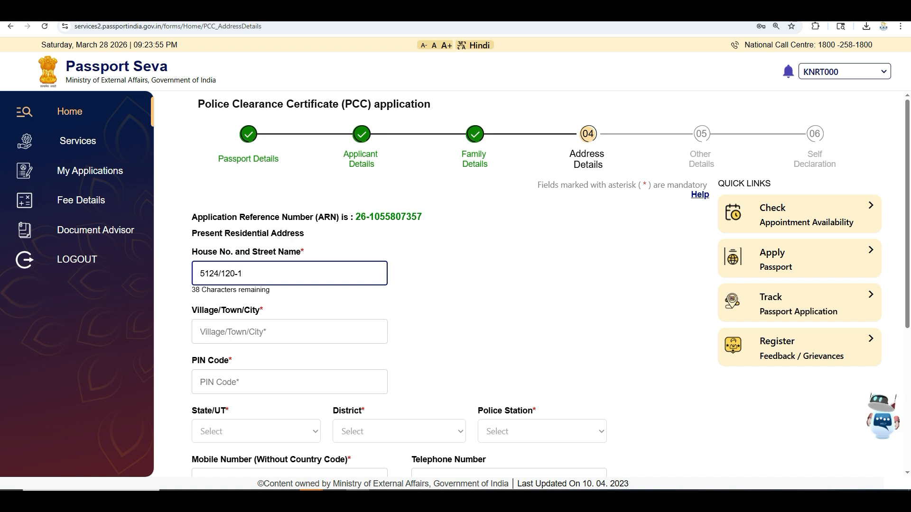
Enter the present address's house number and street, town and PIN code.
left_click(289, 332)
type("KADAPA")
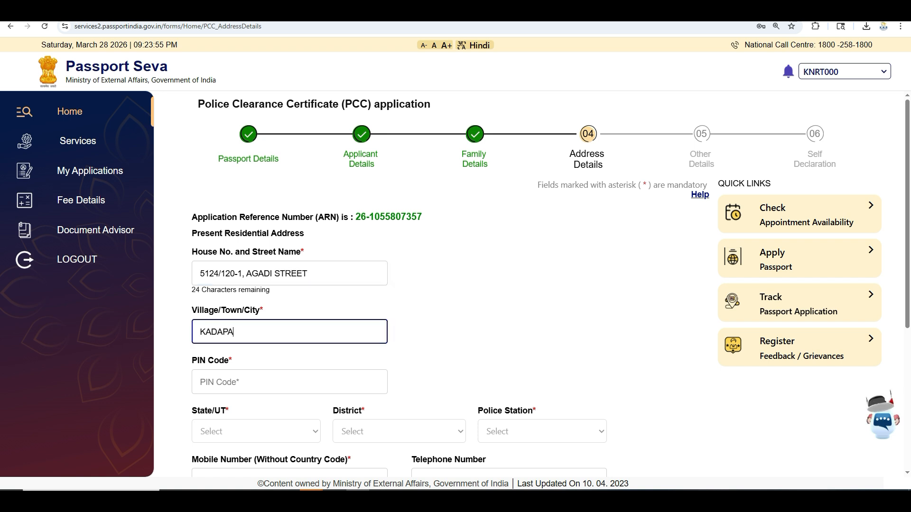
left_click(289, 382)
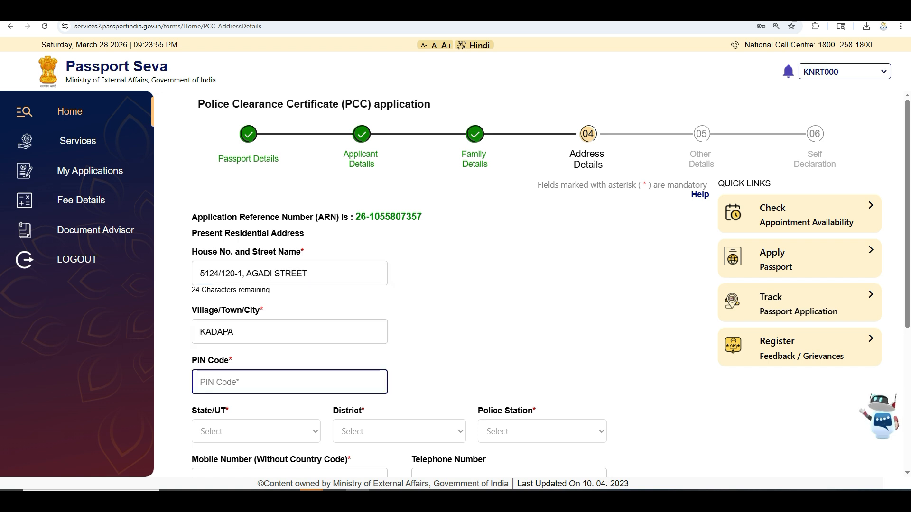
type("5160")
scroll(508, 285, "down", 3)
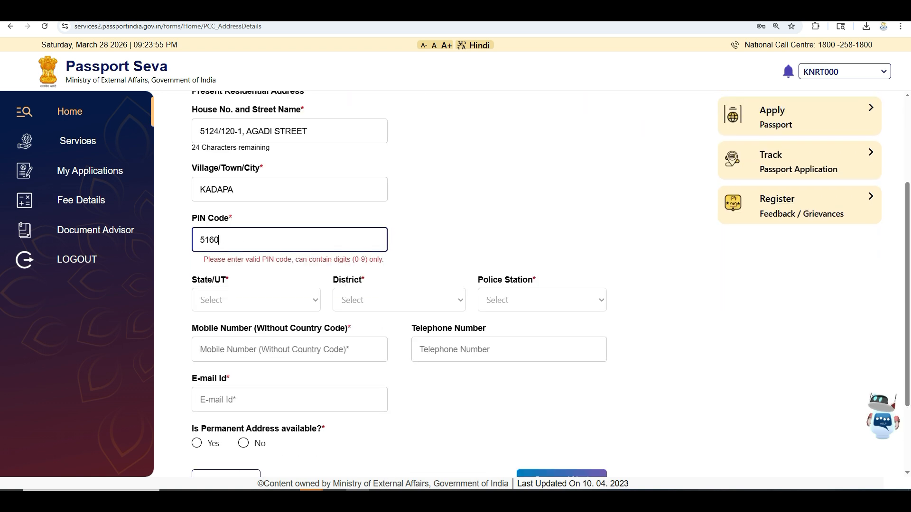
type("01")
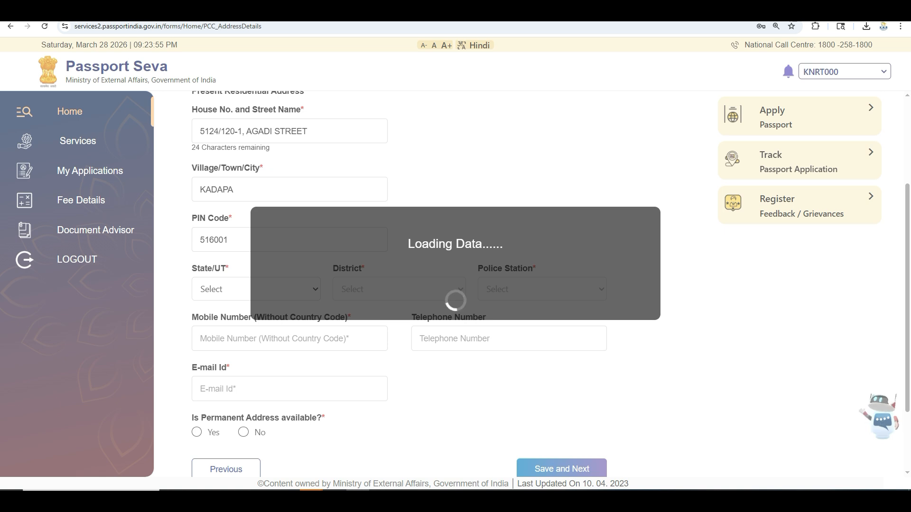
Select Andhra Pradesh as state and YSR District as district; the police station list stays empty.
left_click(256, 289)
left_click(228, 321)
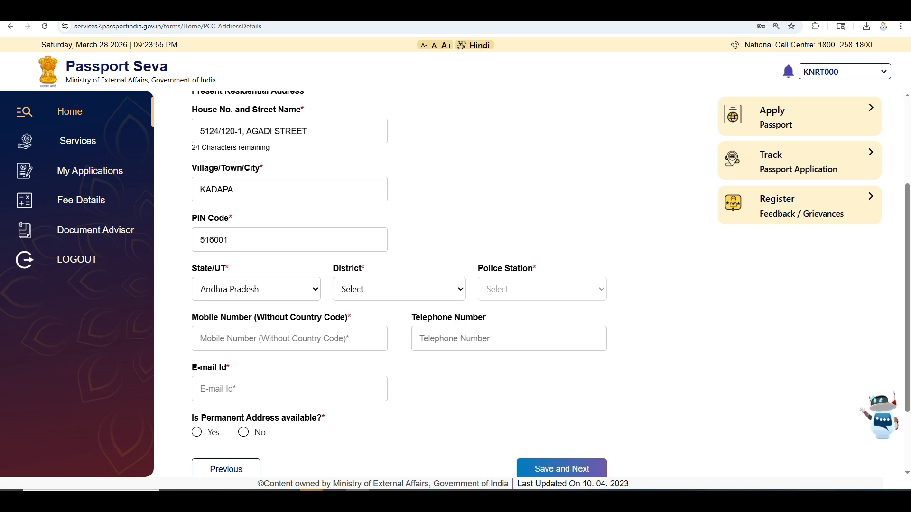
left_click(399, 289)
left_click(375, 322)
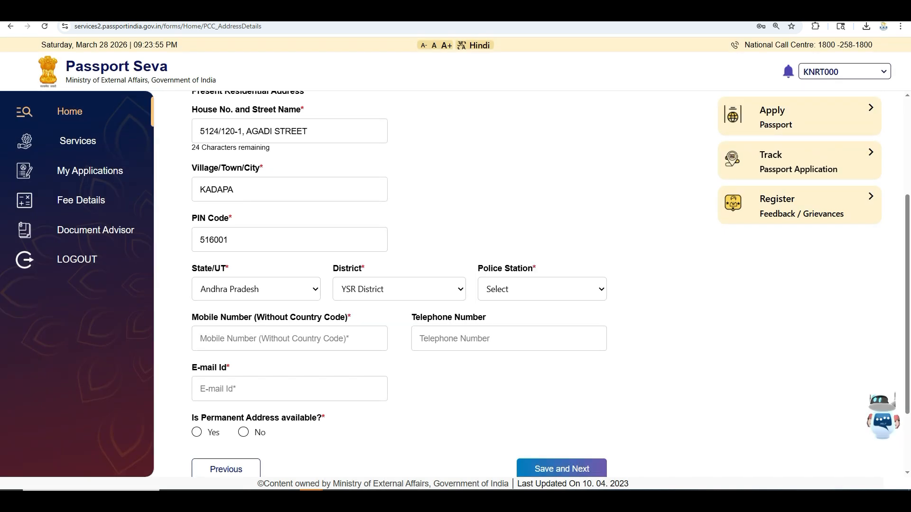
left_click(542, 290)
left_click(542, 289)
left_click(542, 289)
key("Escape")
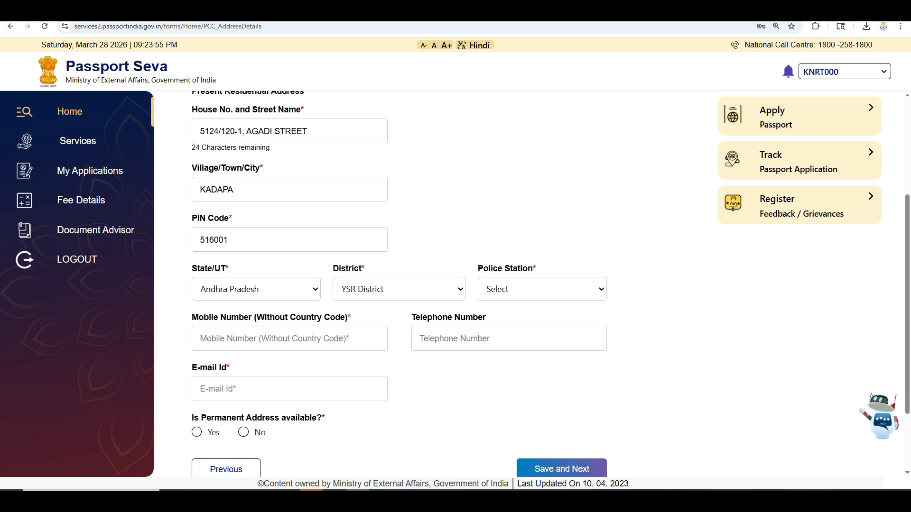
Set police station to Kadapa II Town and fill in the mobile number and e-mail address.
left_click(541, 290)
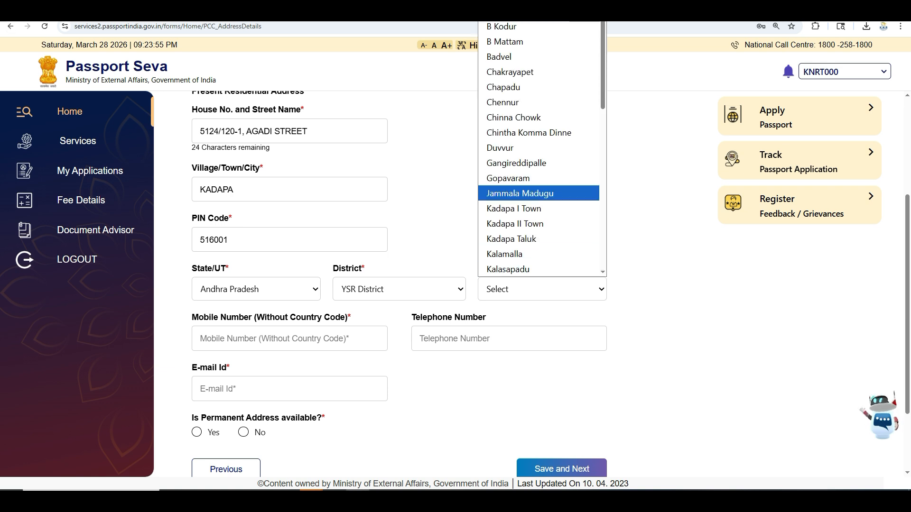
key("Return")
key("Tab")
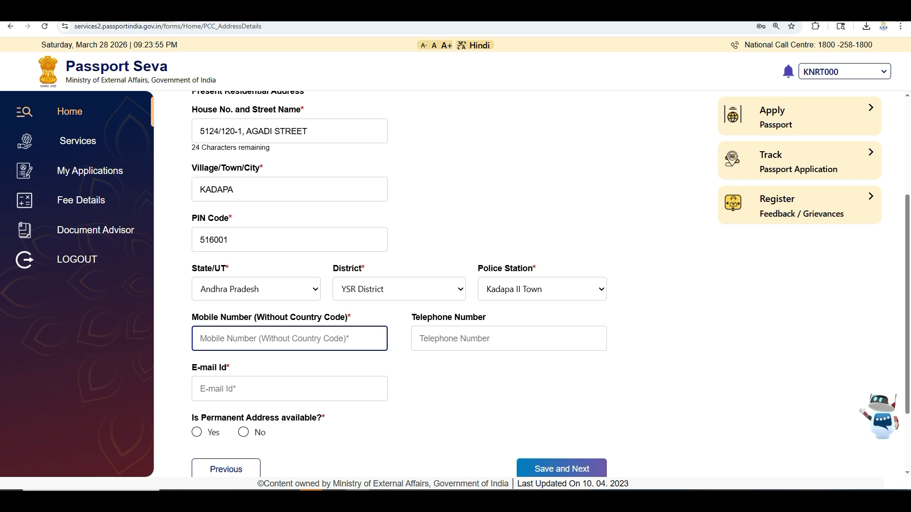
type("987654321")
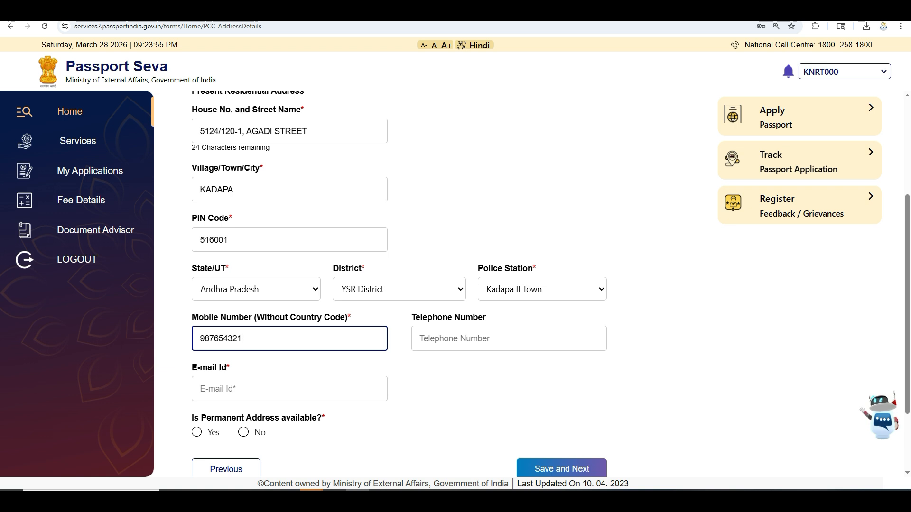
left_click(247, 389)
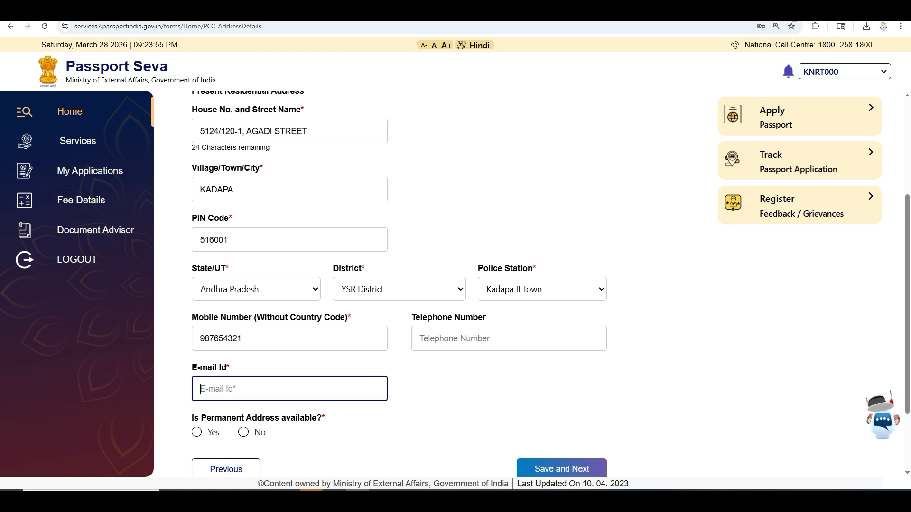
type("SHAI")
key("BackSpace")
key("BackSpace")
key("BackSpace")
key("BackSpace")
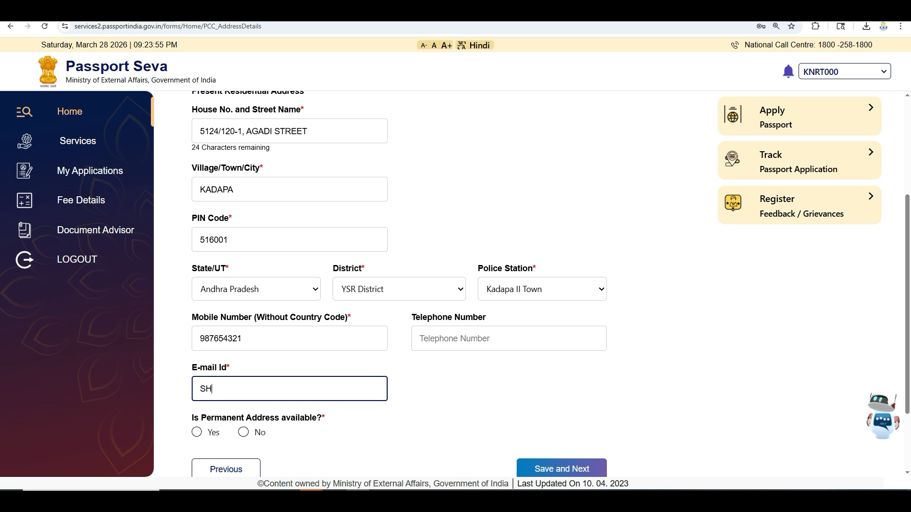
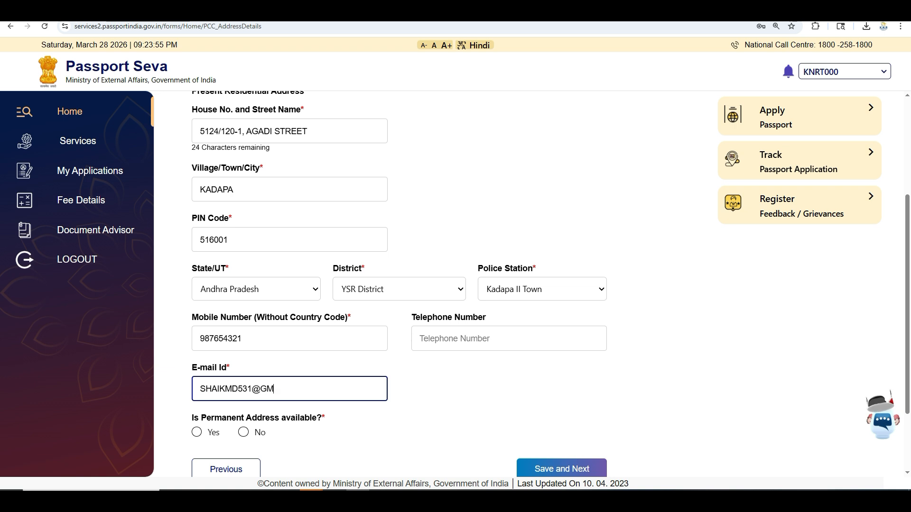
key("Tab")
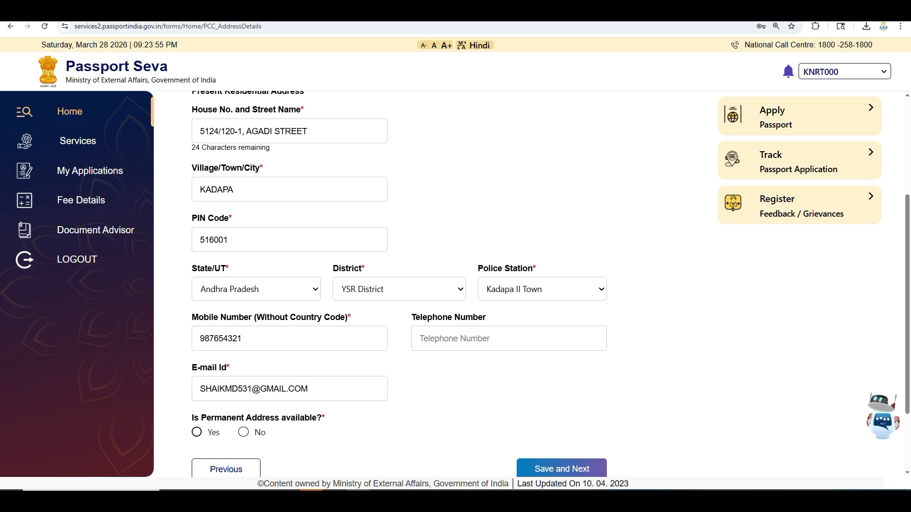
Answer Yes to both permanent-address questions and attempt to save the address details.
key("space")
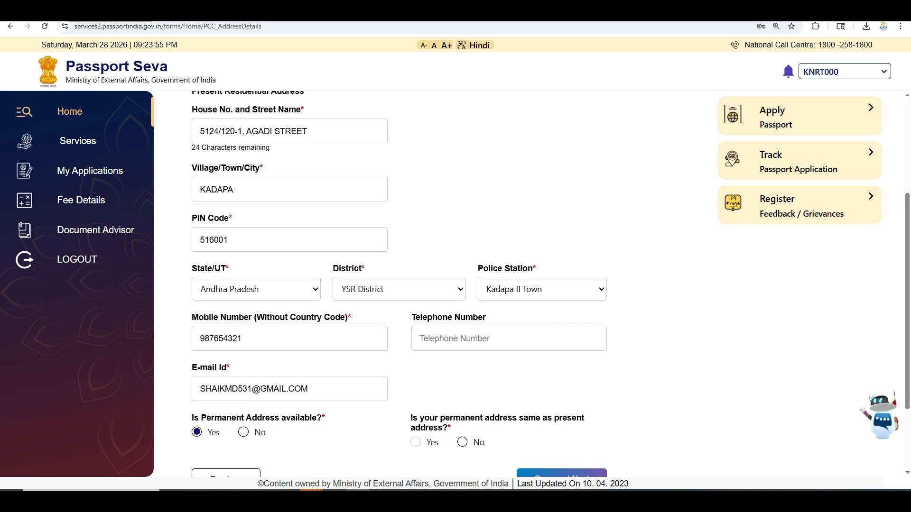
scroll(409, 285, "down", 2)
key("Tab")
key("space")
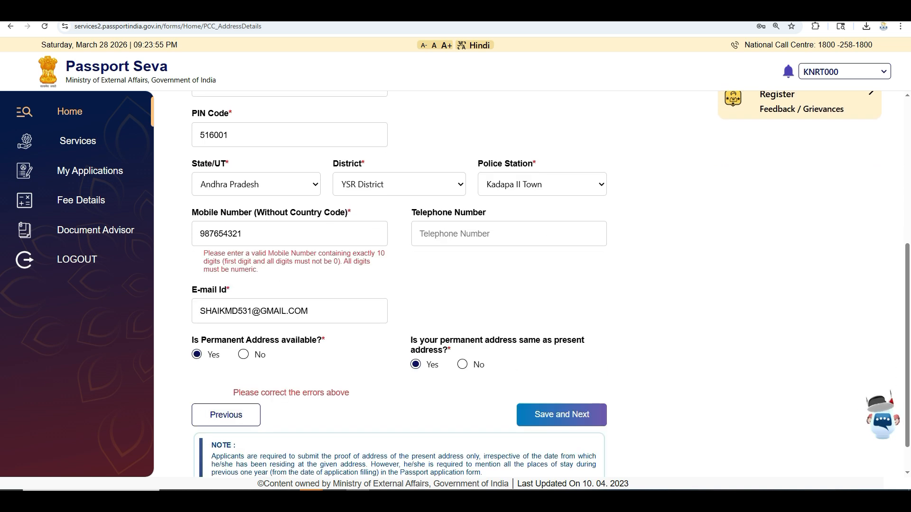
Replace the rejected mobile number with a valid 10-digit number and save the address page.
left_click(220, 234)
key("ctrl+a")
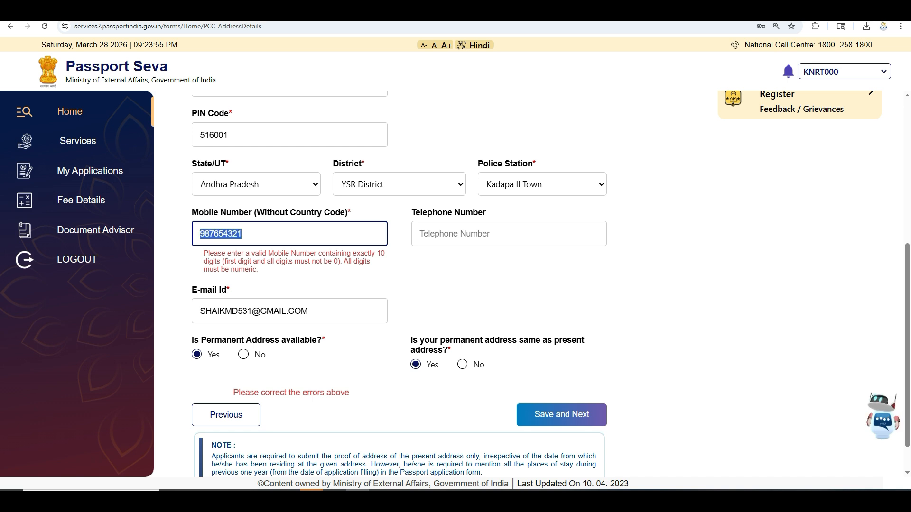
type("0")
key("ctrl+z")
left_click(241, 233)
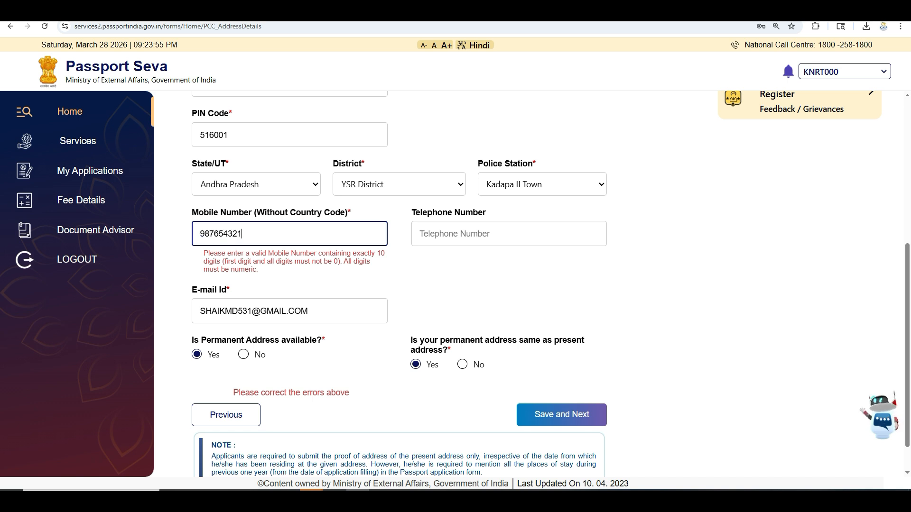
key("Home")
type("0")
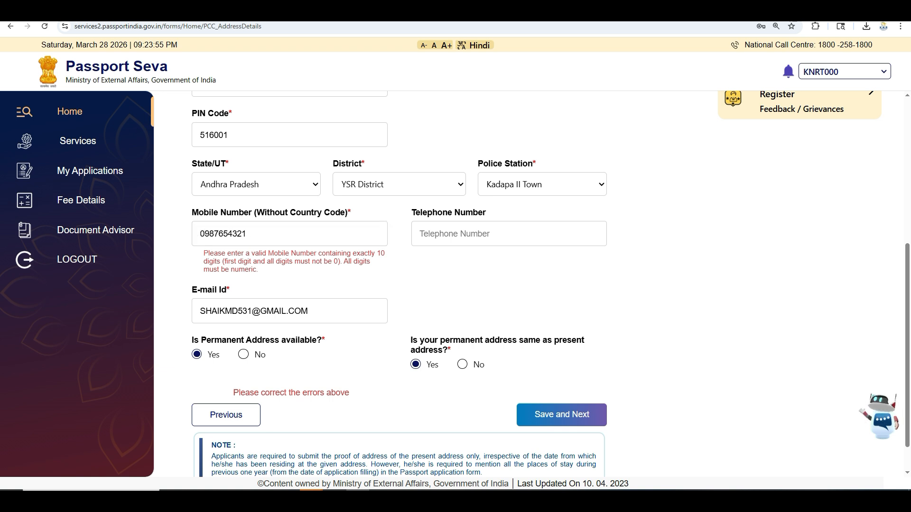
left_click(289, 234)
key("ctrl+a")
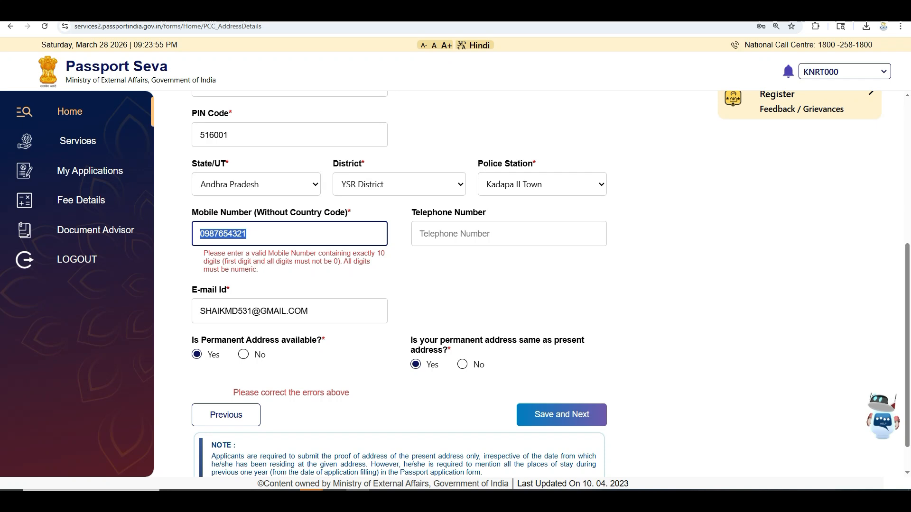
key("Return")
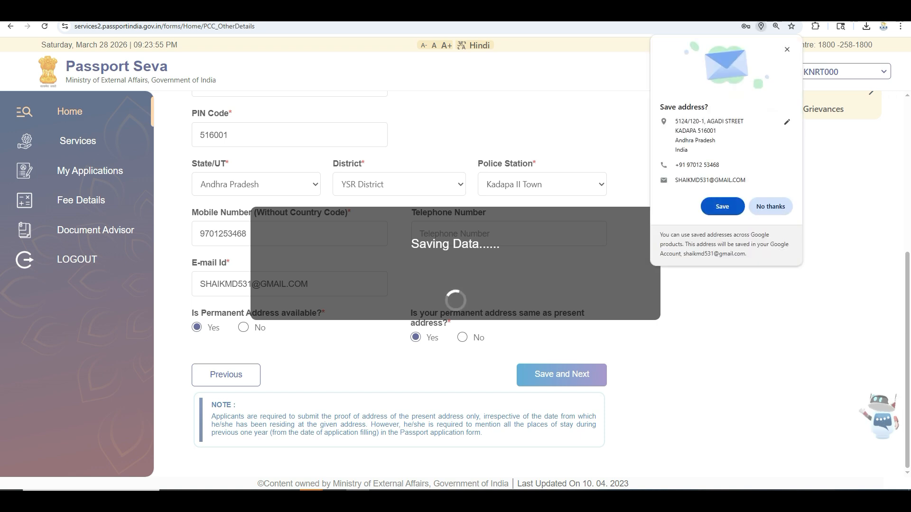
Dismiss Chrome's save-address offer, answer No to the warrant, arrest, departure and conviction questions, and save.
scroll(399, 285, "down", 2)
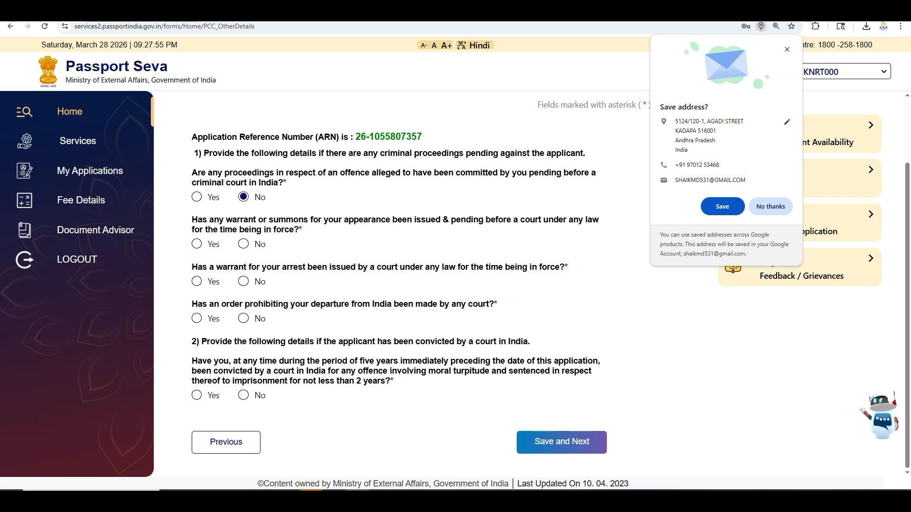
left_click(787, 49)
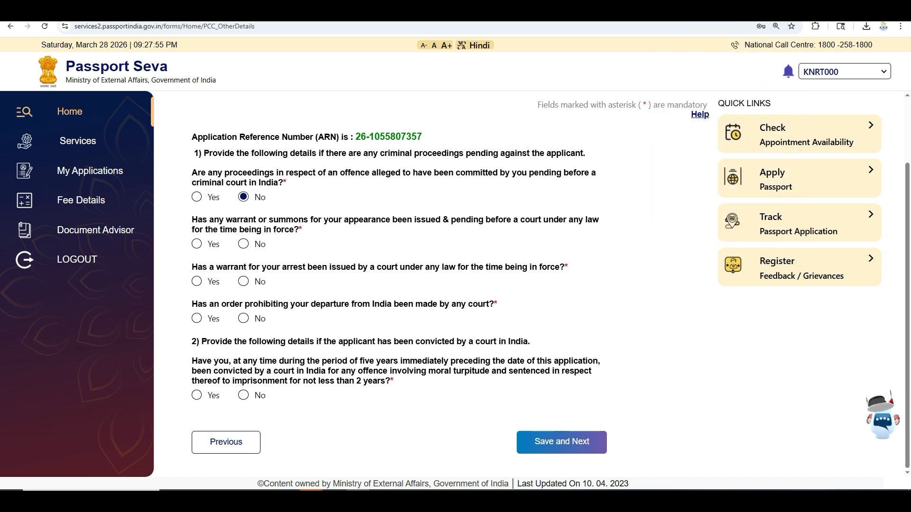
left_click(243, 244)
left_click(243, 281)
left_click(243, 319)
left_click(243, 396)
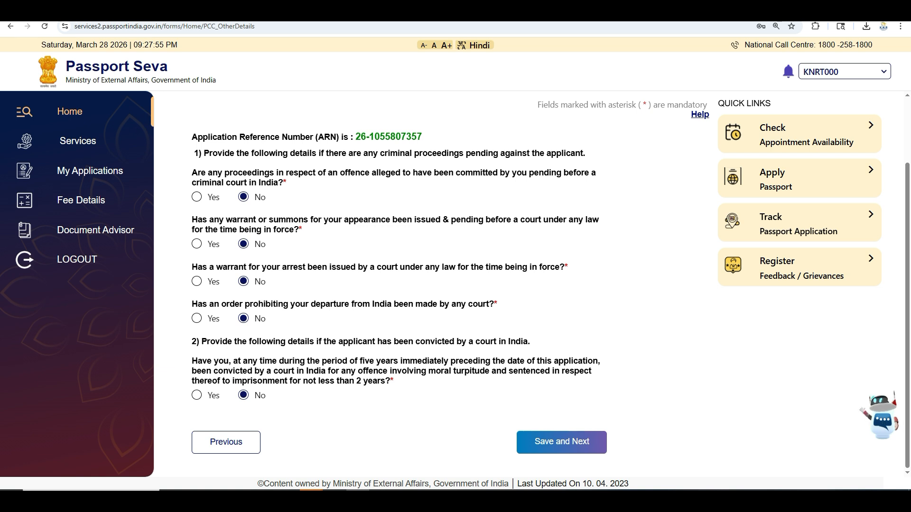
left_click(561, 443)
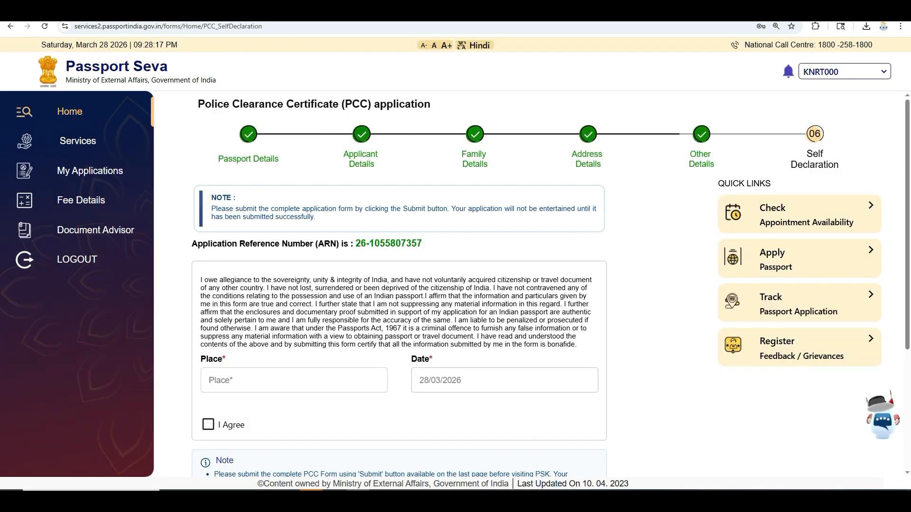
Enter KADAPA as the place, agree to the declaration, save the form and open its preview.
scroll(399, 285, "down", 4)
left_click(294, 238)
type("KADAPA")
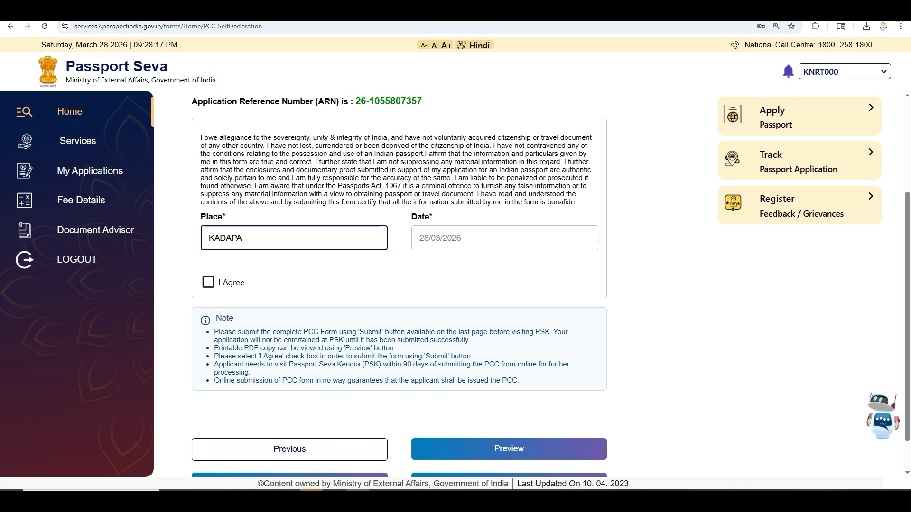
left_click(208, 282)
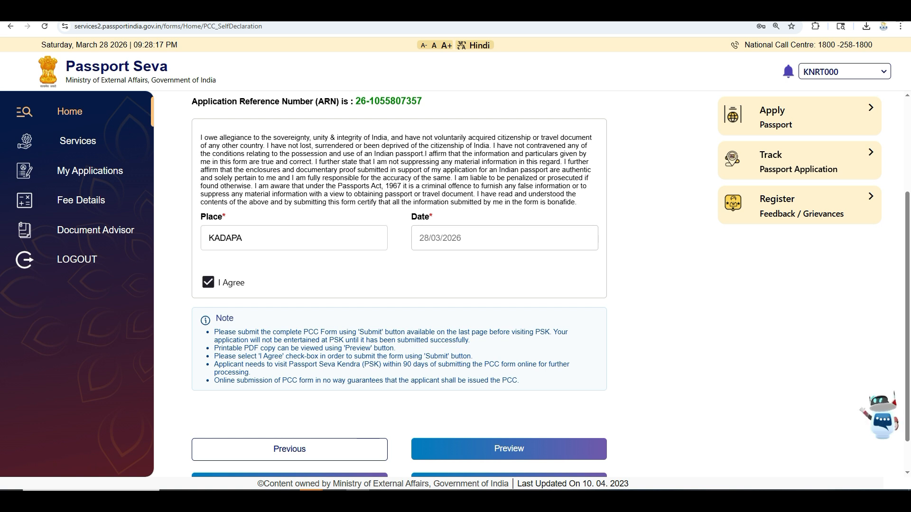
scroll(208, 283, "down", 1)
left_click(290, 442)
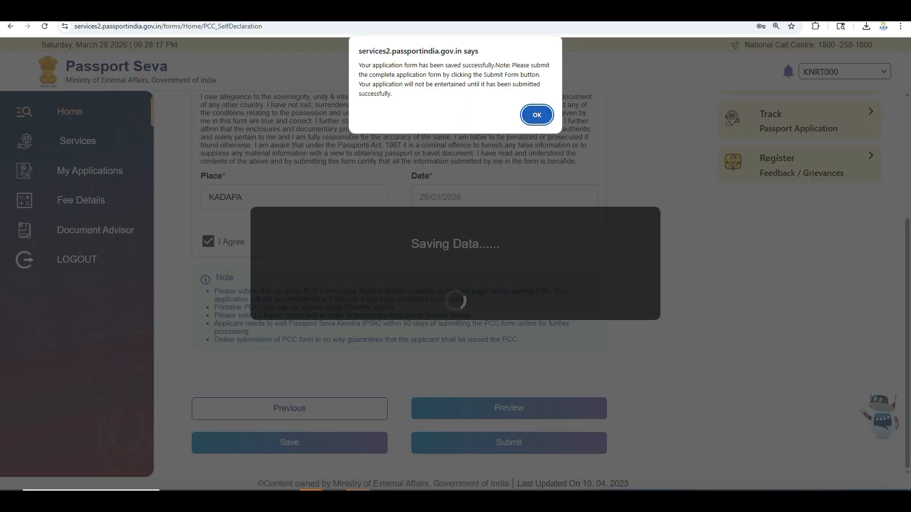
key("Return")
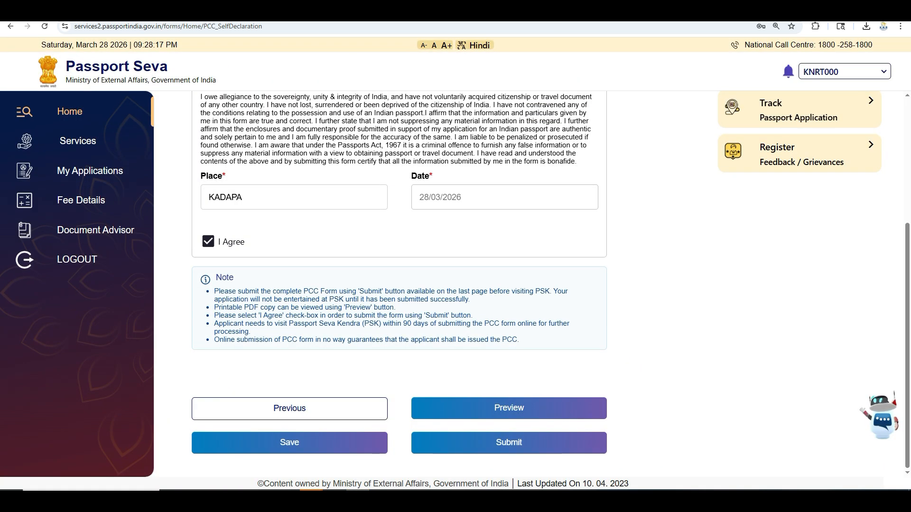
left_click(508, 408)
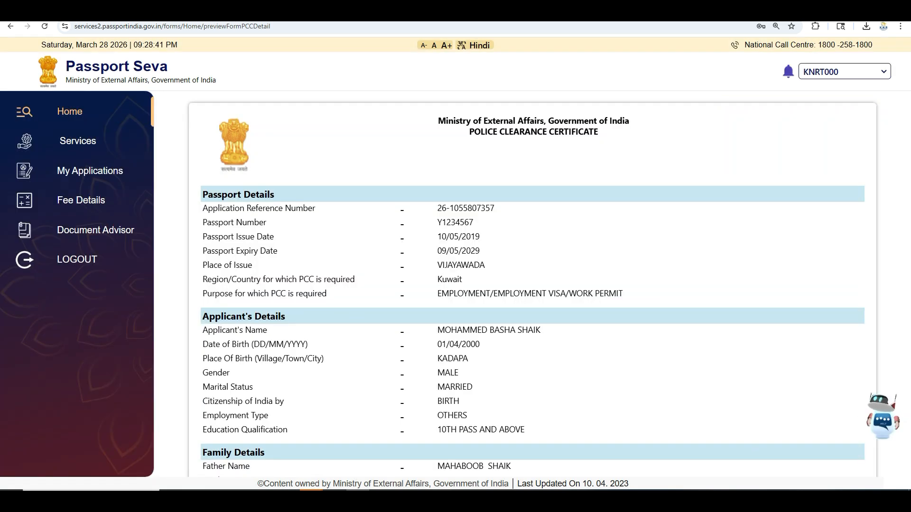
Scroll through the PCC application preview, cancel a print attempt, and close the preview.
scroll(533, 284, "down", 5)
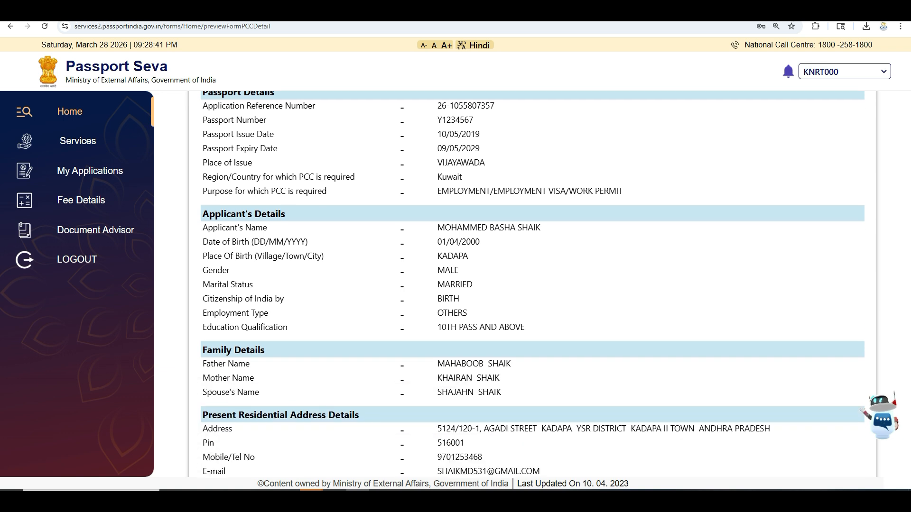
scroll(534, 285, "down", 2)
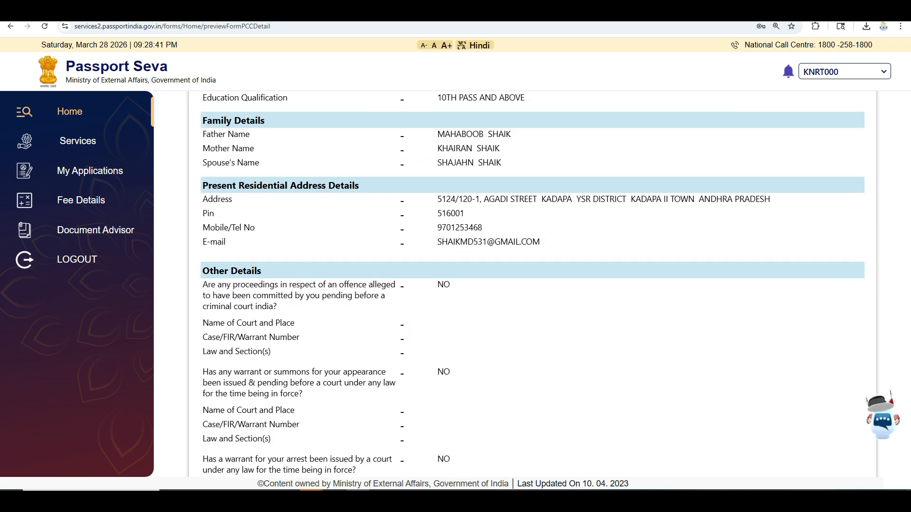
scroll(533, 284, "up", 4)
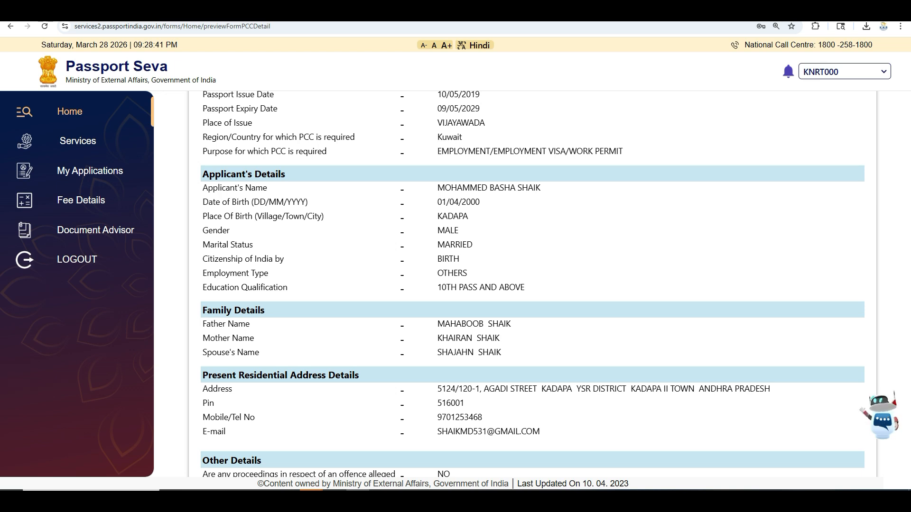
scroll(531, 284, "up", 3)
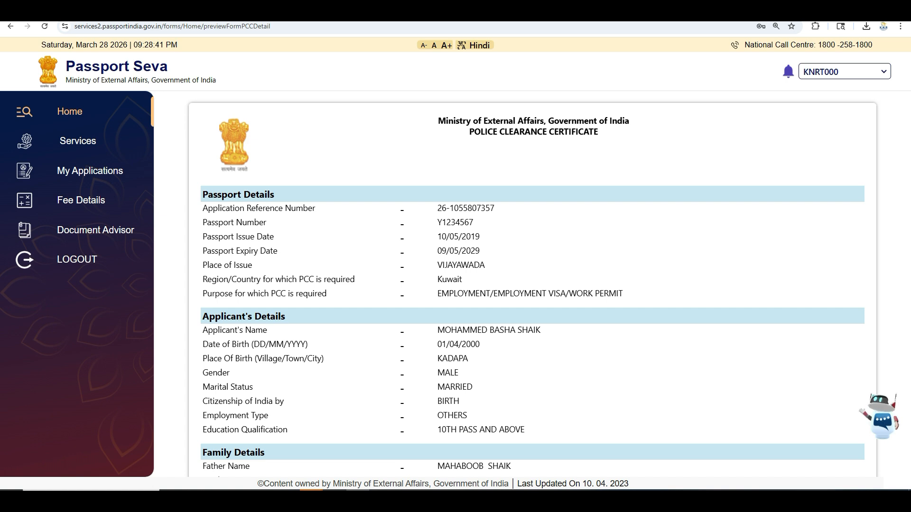
scroll(532, 285, "down", 20)
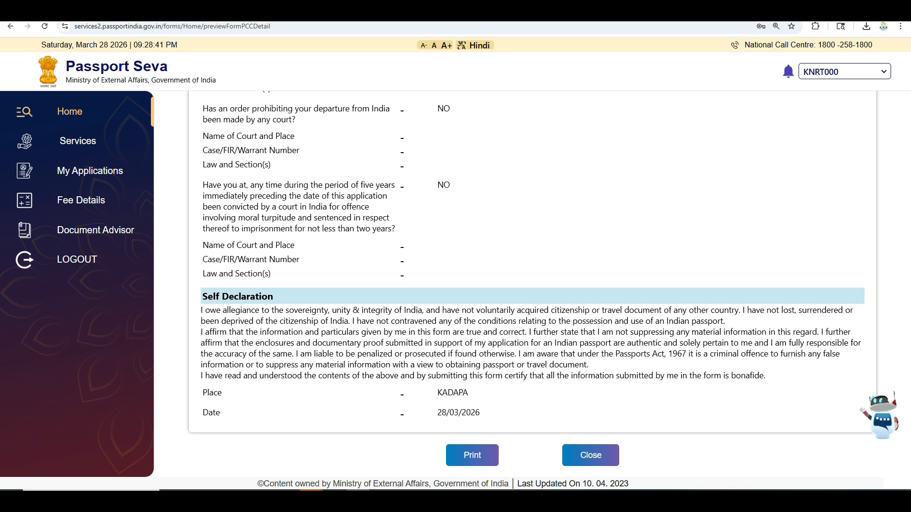
left_click(472, 455)
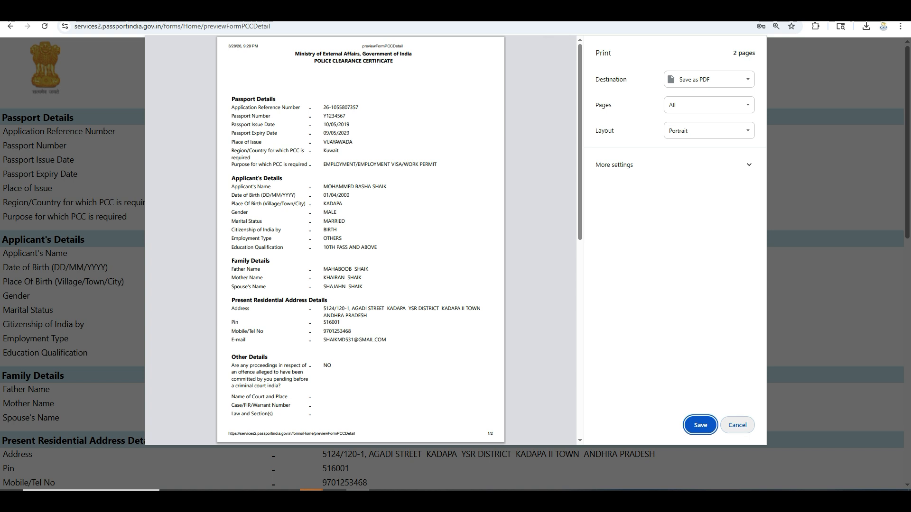
left_click(739, 426)
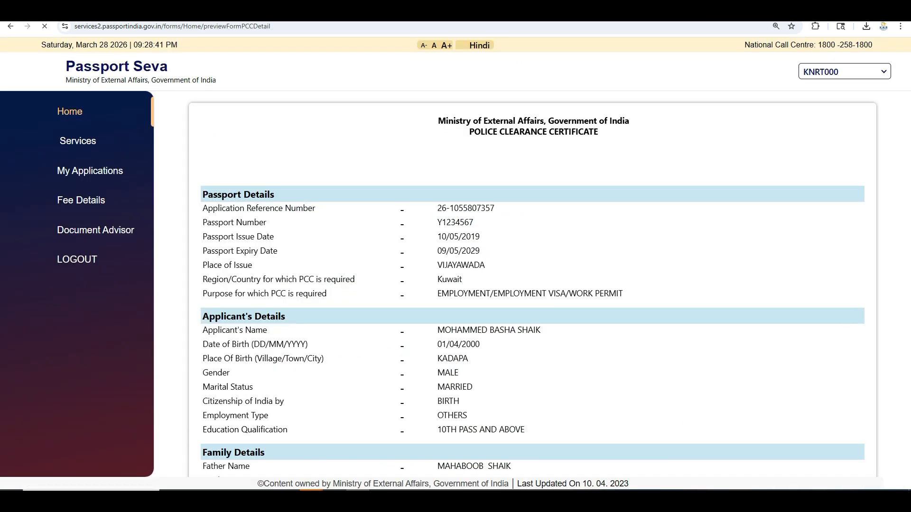
scroll(532, 285, "down", 1)
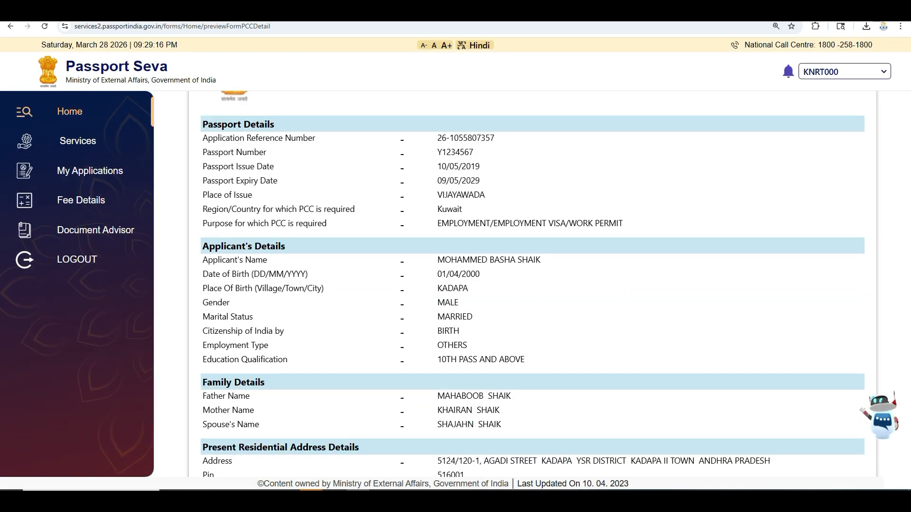
scroll(531, 284, "down", 12)
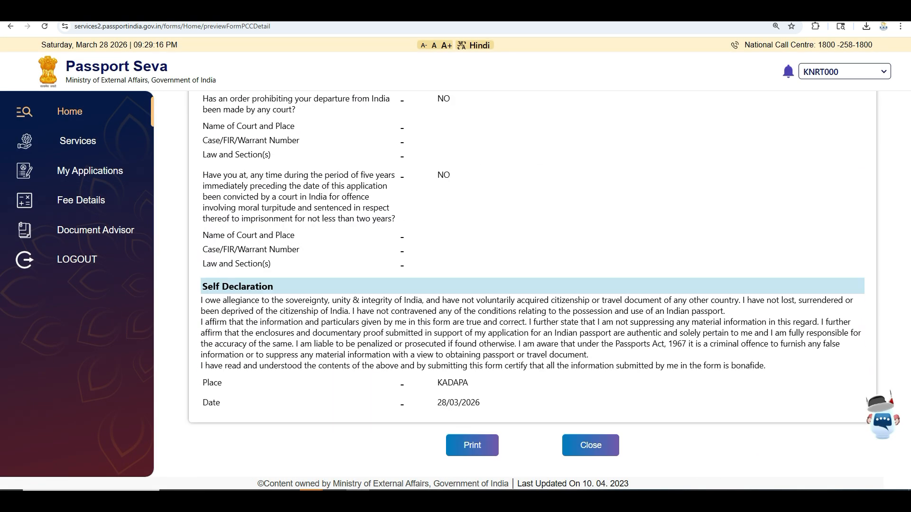
left_click(591, 445)
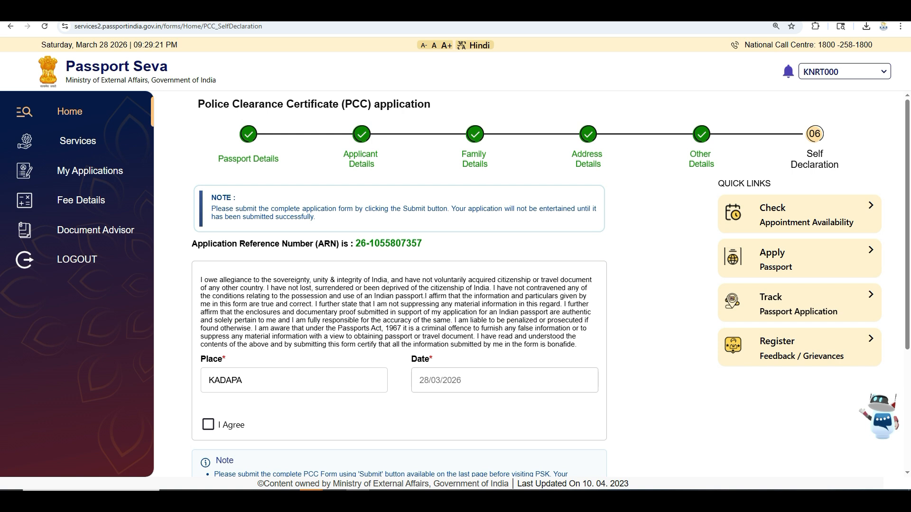
Agree to the declaration, submit the PCC application and proceed to Pay and Schedule Appointment.
left_click(207, 425)
scroll(208, 424, "down", 4)
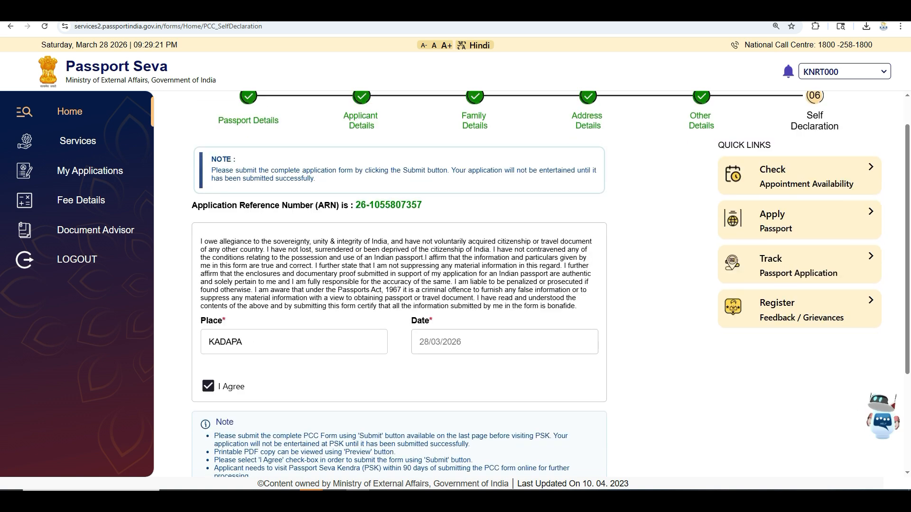
left_click(509, 442)
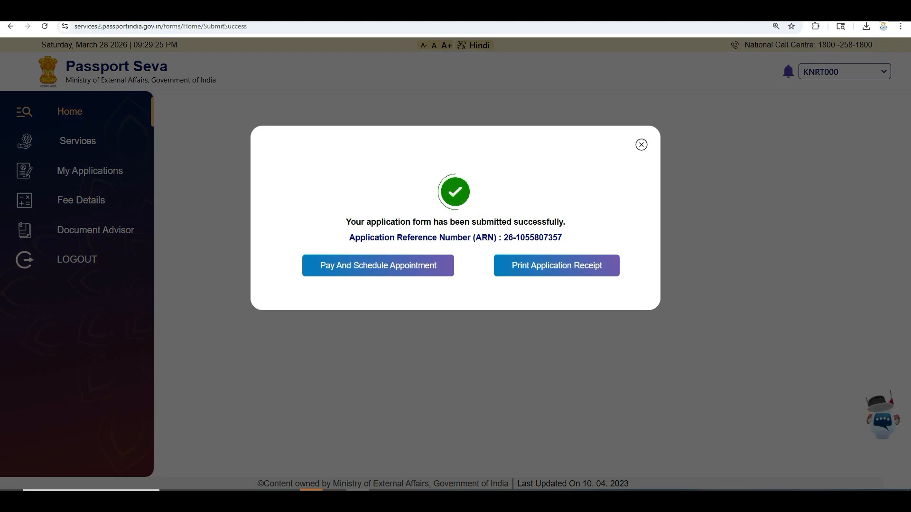
left_click(378, 265)
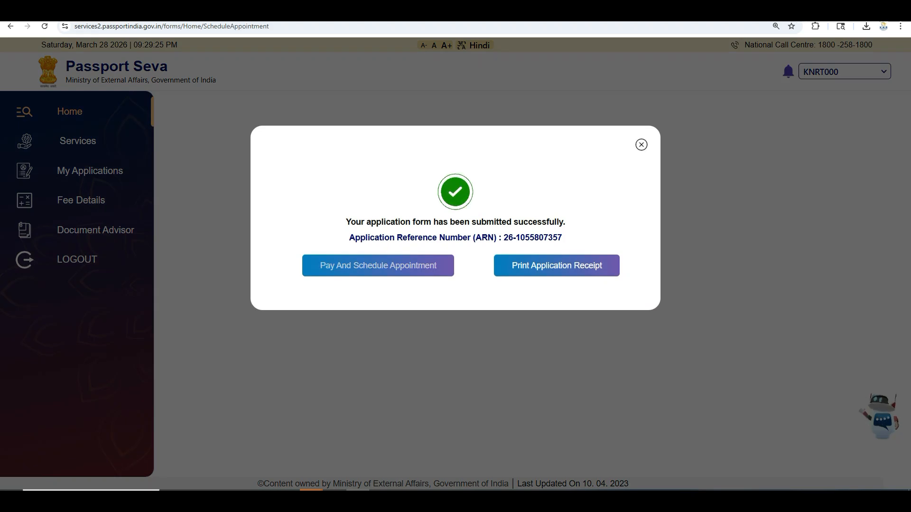
key("Return")
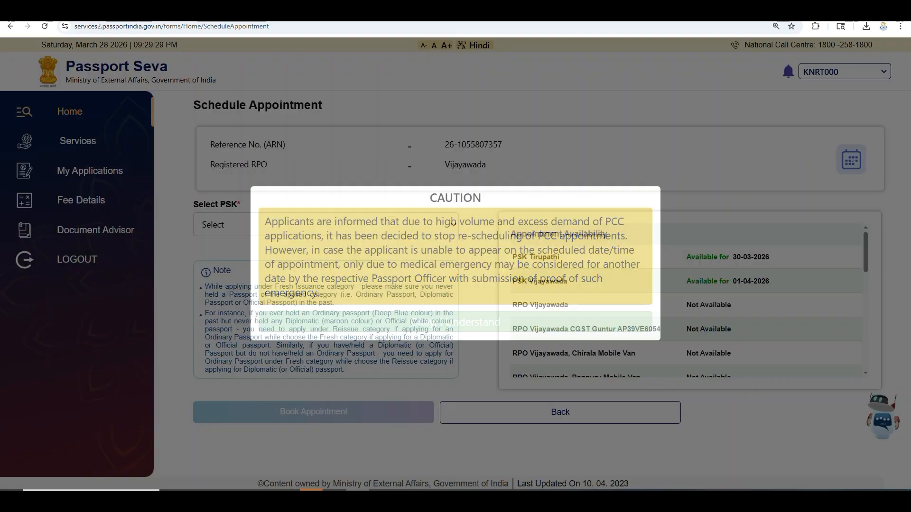
key("alt+Down")
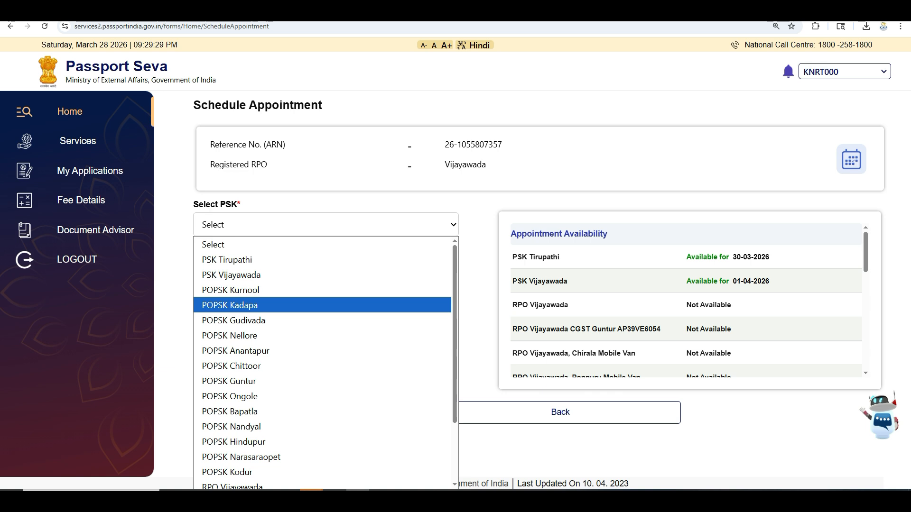
Choose PSK Tirupathi as the appointment centre and confirm it.
key("Escape")
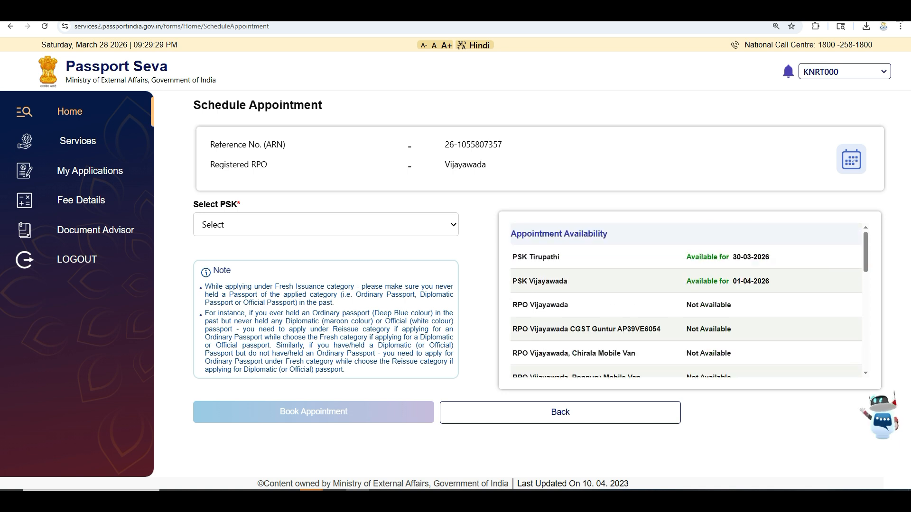
left_click(326, 224)
key("Down")
key("Return")
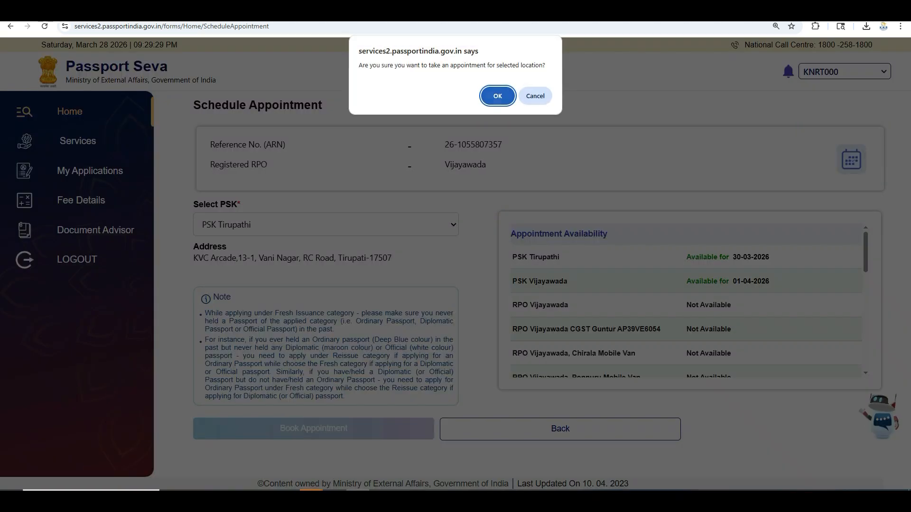
key("Return")
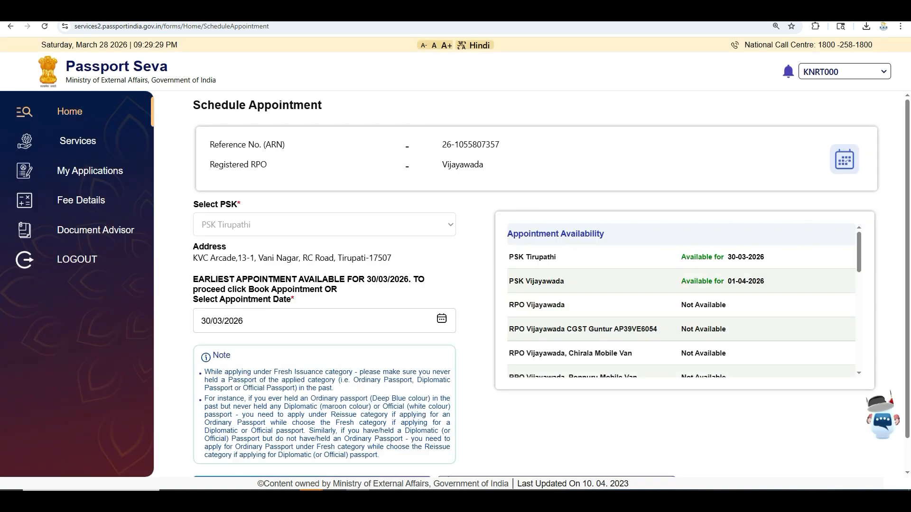
Keep the appointment date 30/03/2026 and proceed to Make Payment, confirming Tirupathi.
left_click(441, 319)
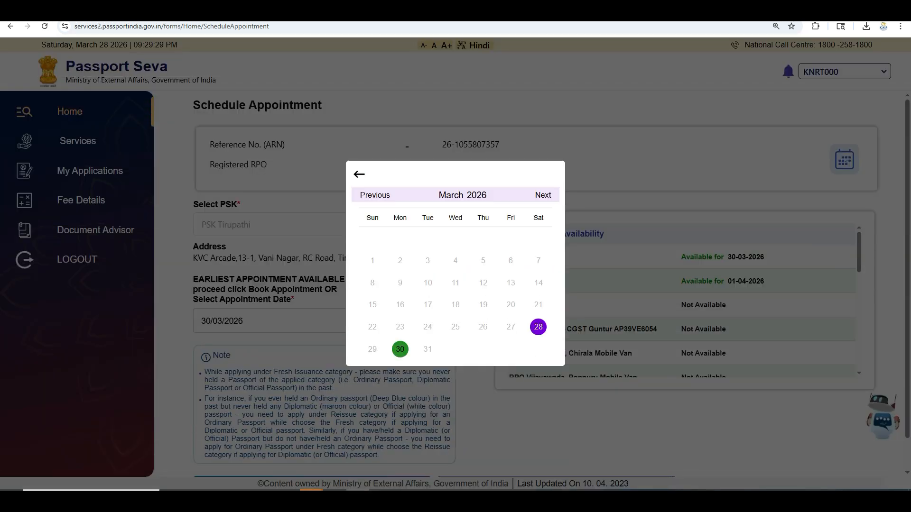
left_click(543, 195)
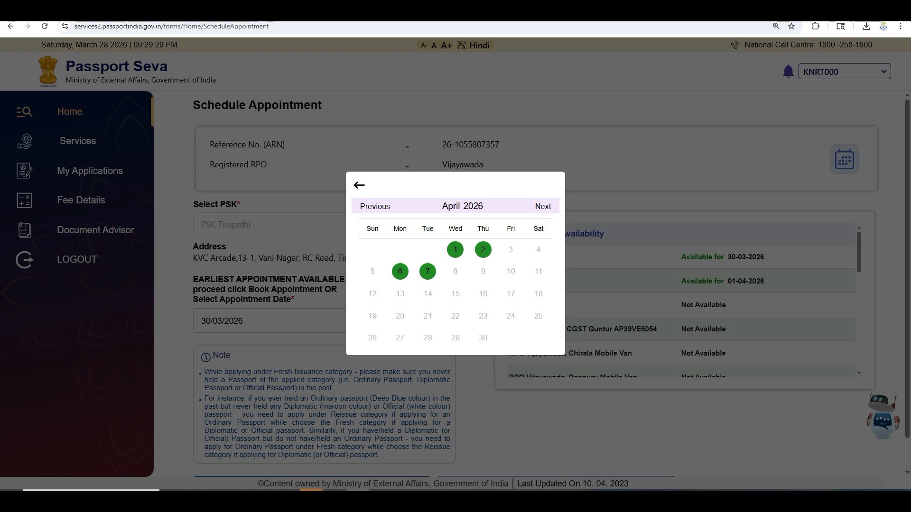
key("Escape")
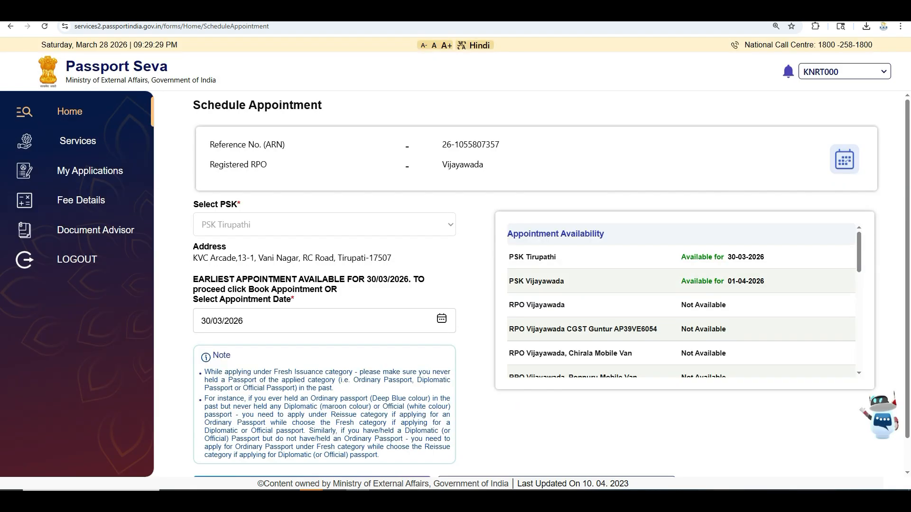
scroll(550, 285, "down", 1)
left_click(312, 452)
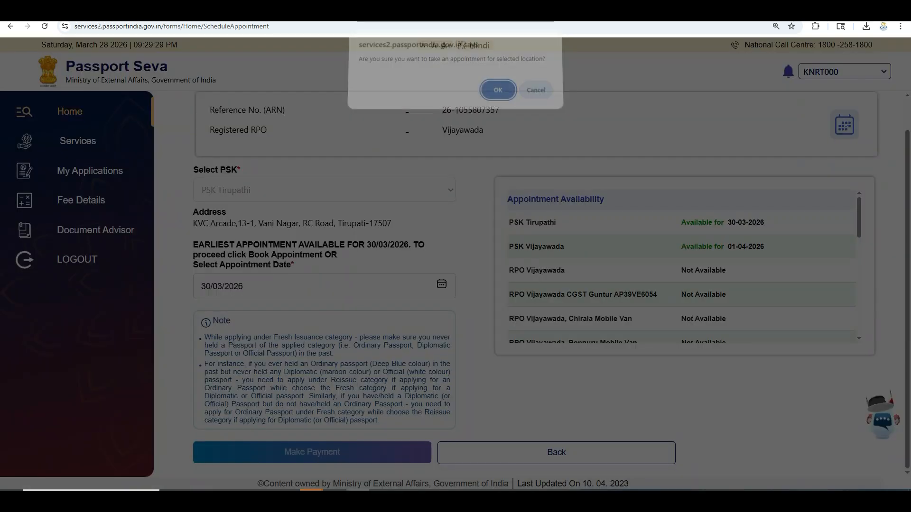
key("Return")
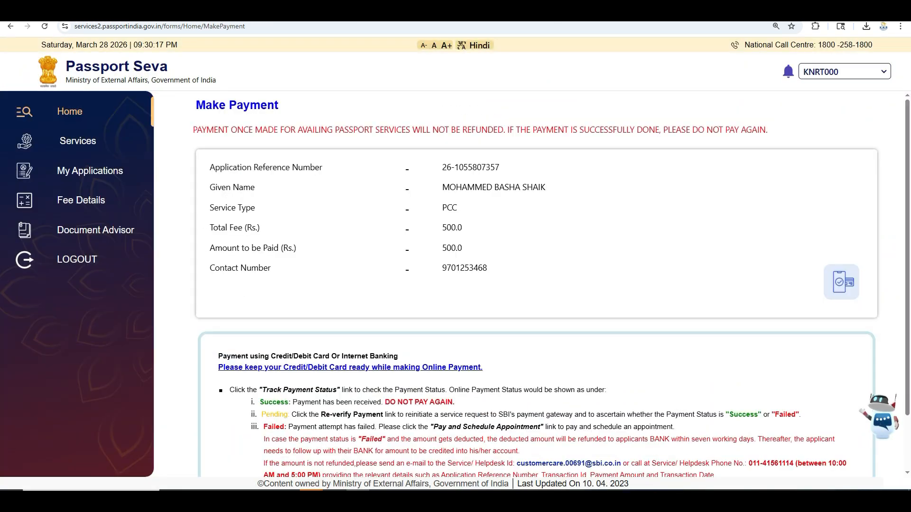
Scroll down the Make Payment page listing the Rs. 500 PCC fee.
scroll(546, 285, "down", 2)
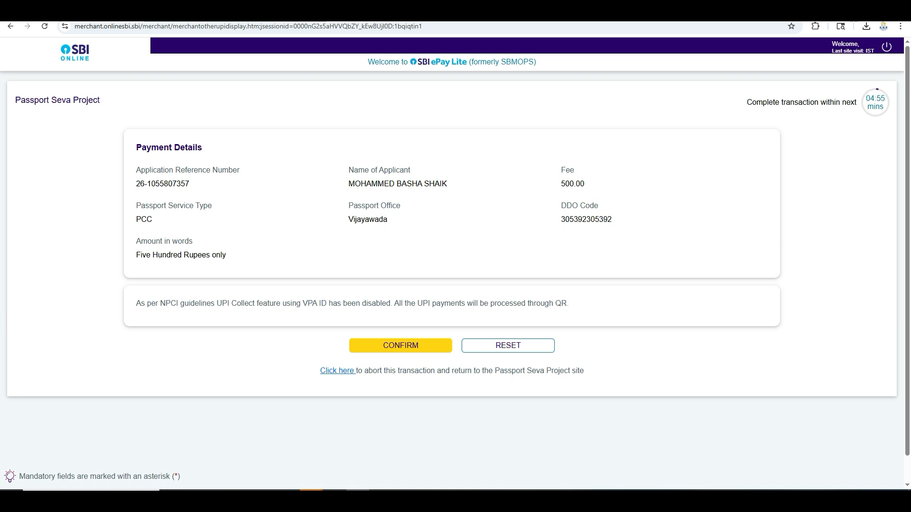
Confirm the Rs 500 UPI payment, then cancel the transaction on the Remittance Information page.
left_click(401, 345)
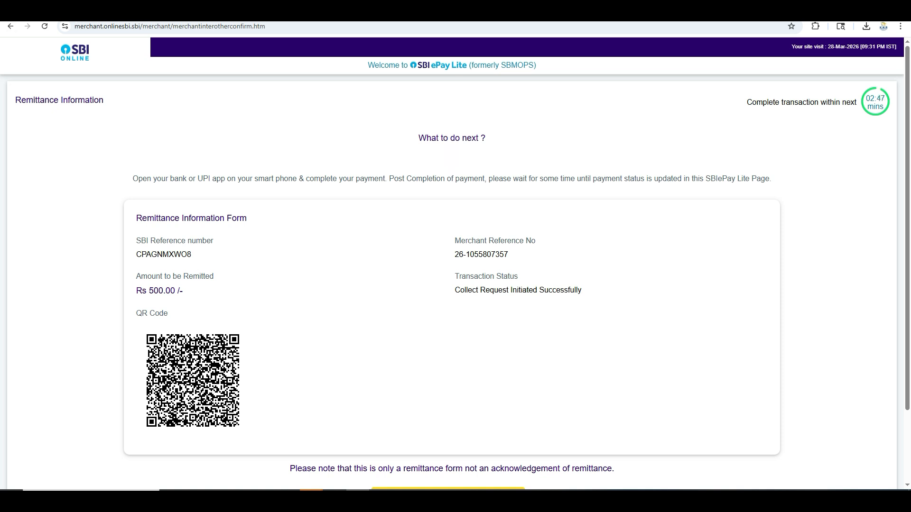
scroll(448, 284, "down", 2)
left_click(448, 407)
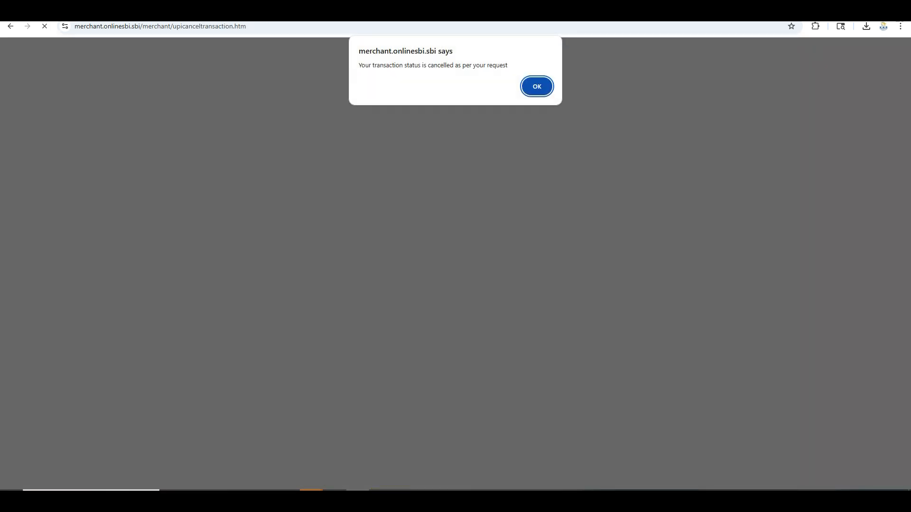
Dismiss the transaction-cancelled alert and leave the payment session to expire.
key("Return")
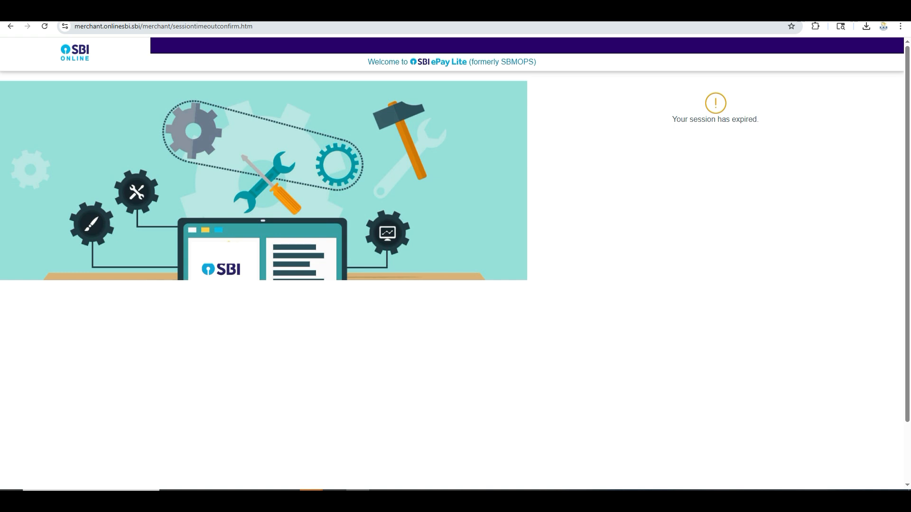
Search Google for service2.passport from Chrome's address bar.
key("ctrl+l")
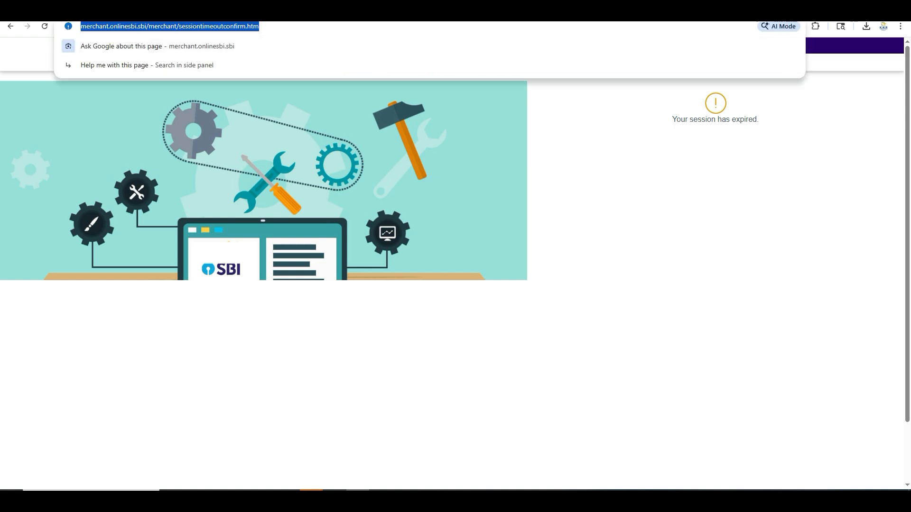
type("PAS")
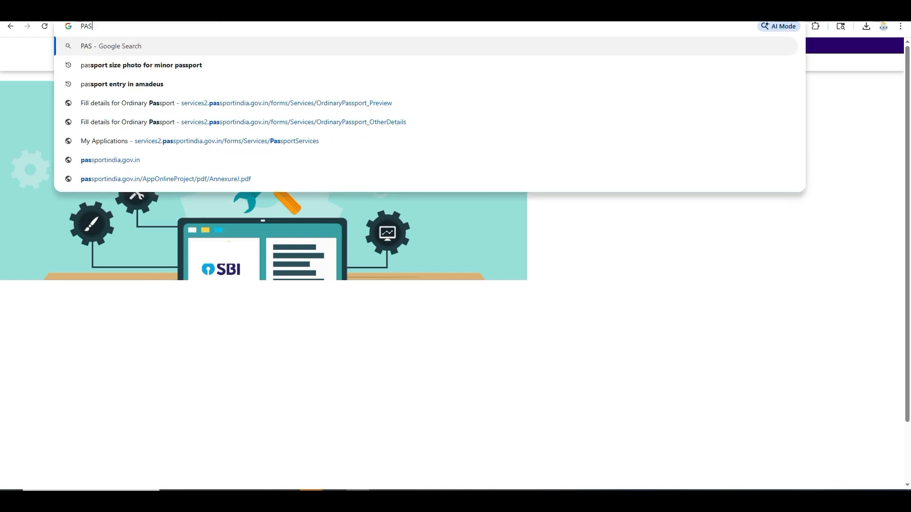
type("SPORT")
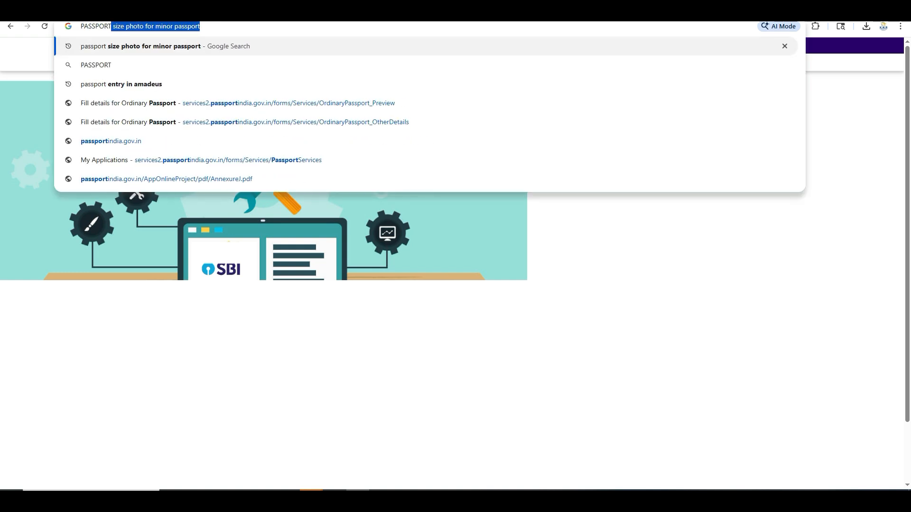
key("BackSpace")
key("BackSpace")
key("BackSpace")
key("BackSpace")
key("BackSpace")
key("BackSpace")
key("BackSpace")
key("BackSpace")
key("BackSpace")
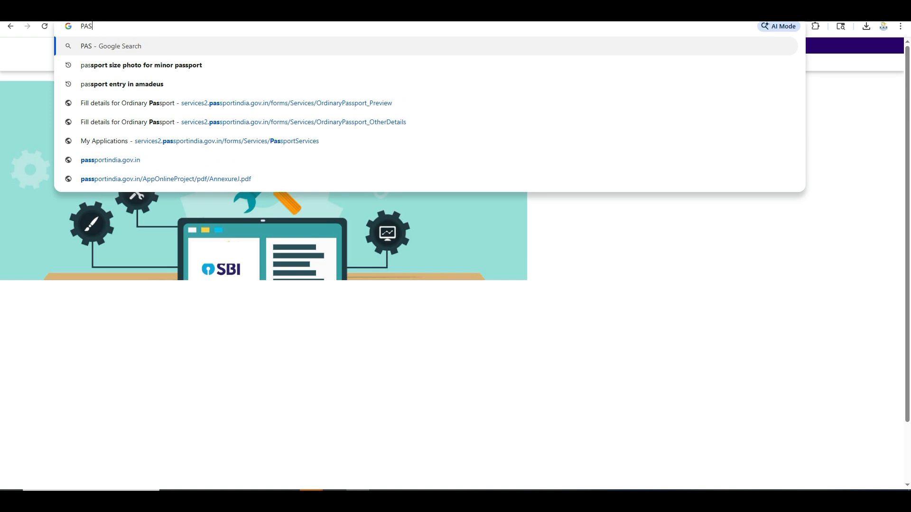
type("SERvice2.passport")
key("Return")
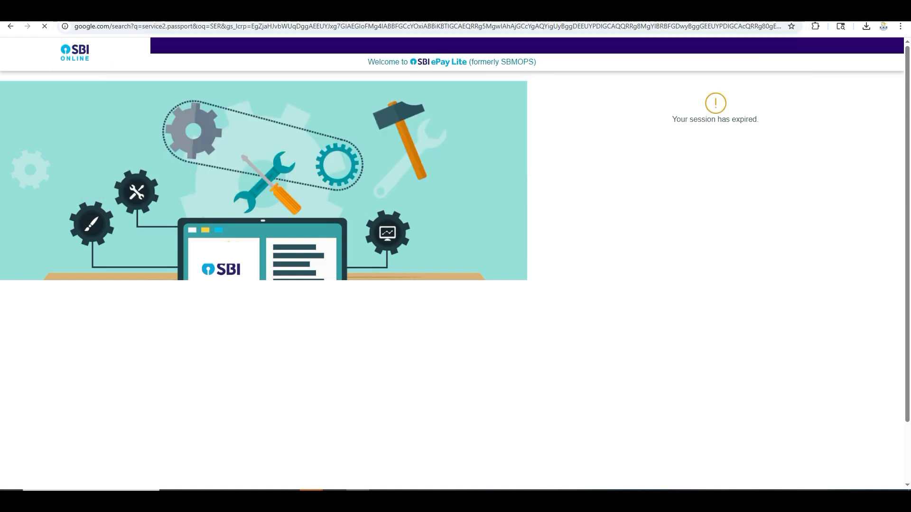